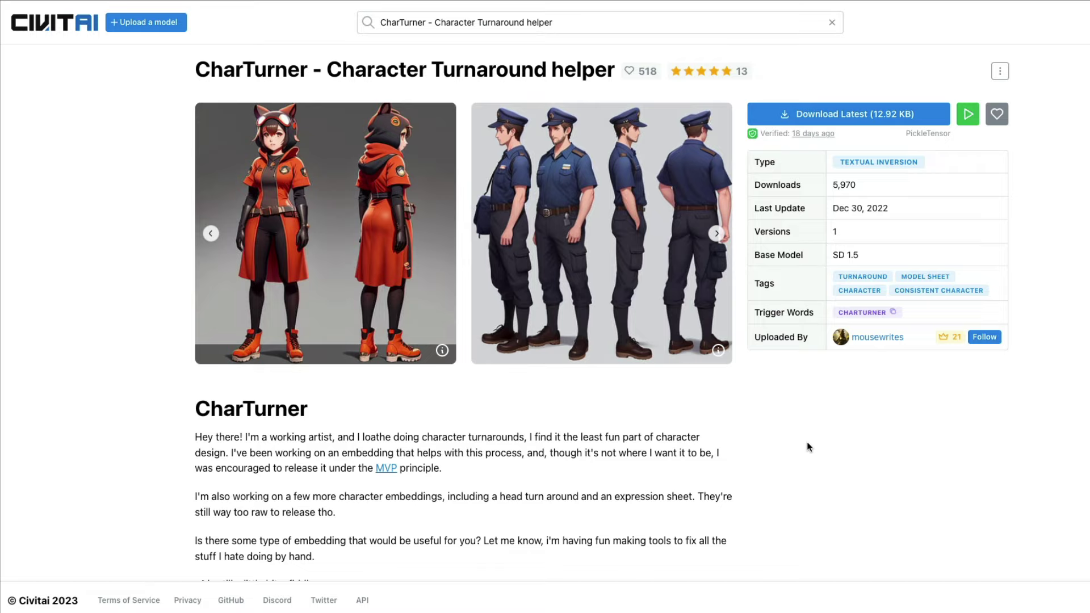
Examine the CharTurner model page on Civitai, including its preview images and the author's usage notes.
double_click(250, 70)
click(550, 492)
double_click(248, 72)
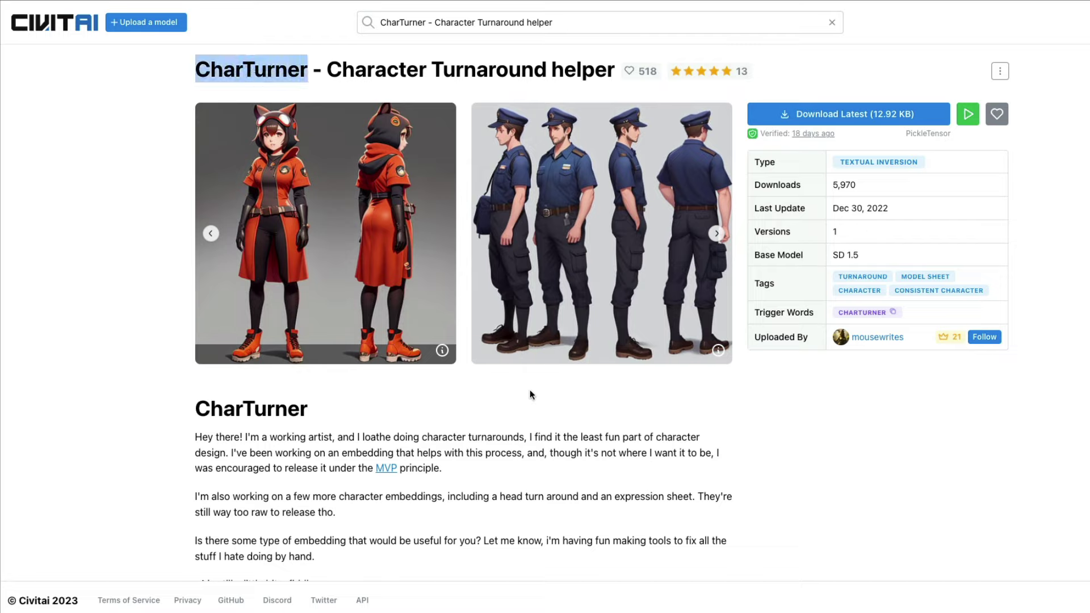
click(370, 223)
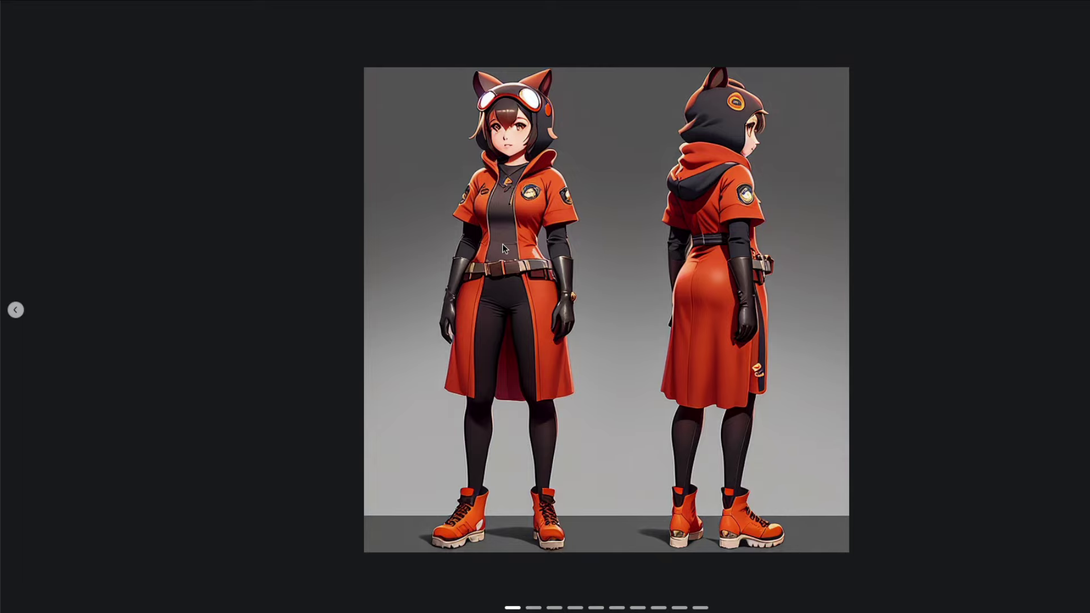
key(Right)
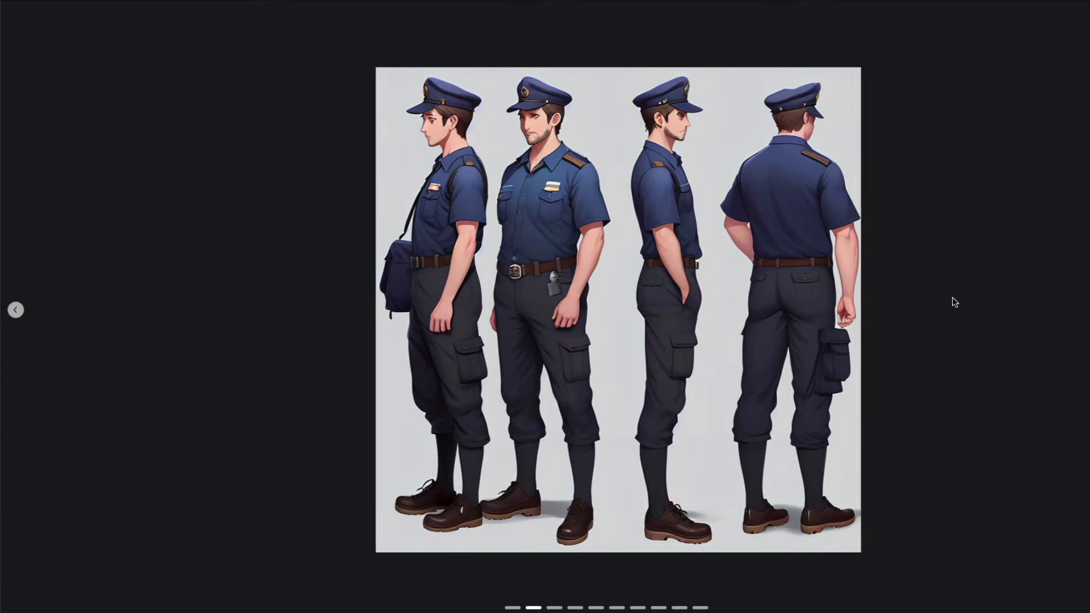
click(937, 70)
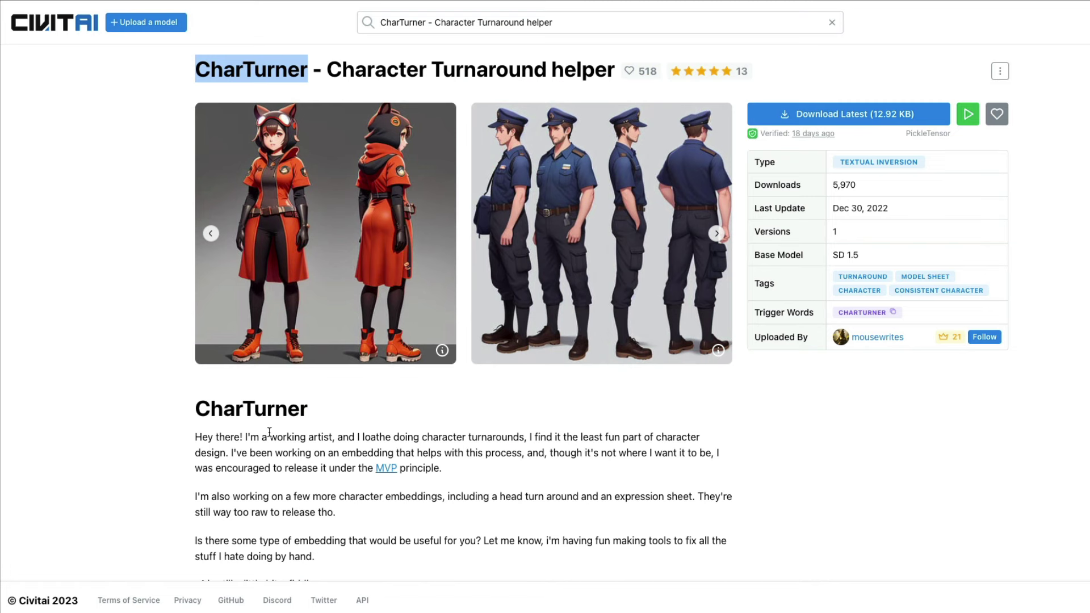
scroll(398, 325, down, 5)
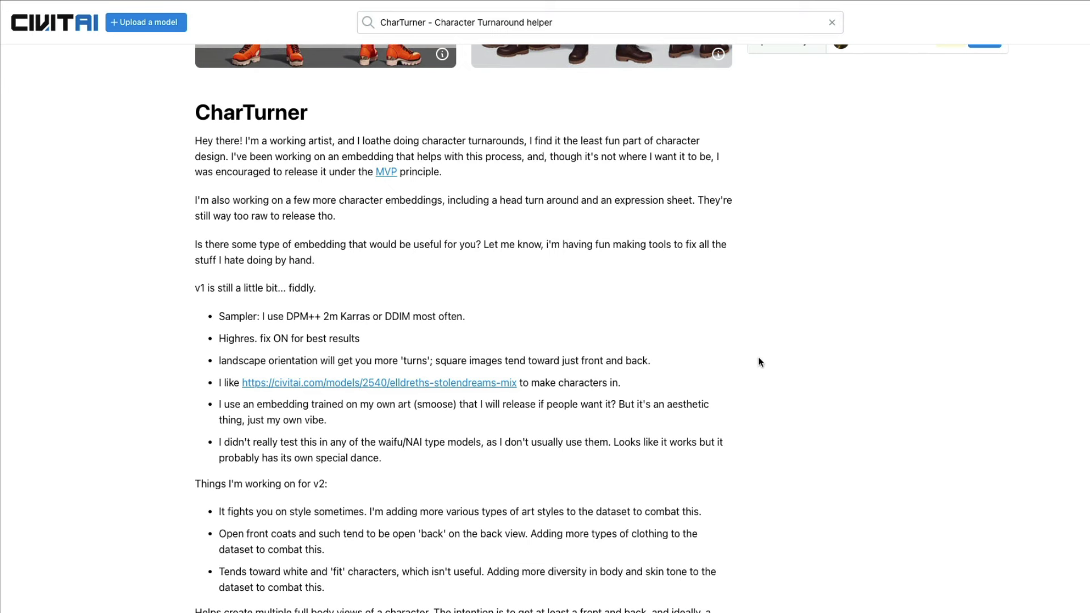
scroll(730, 366, up, 5)
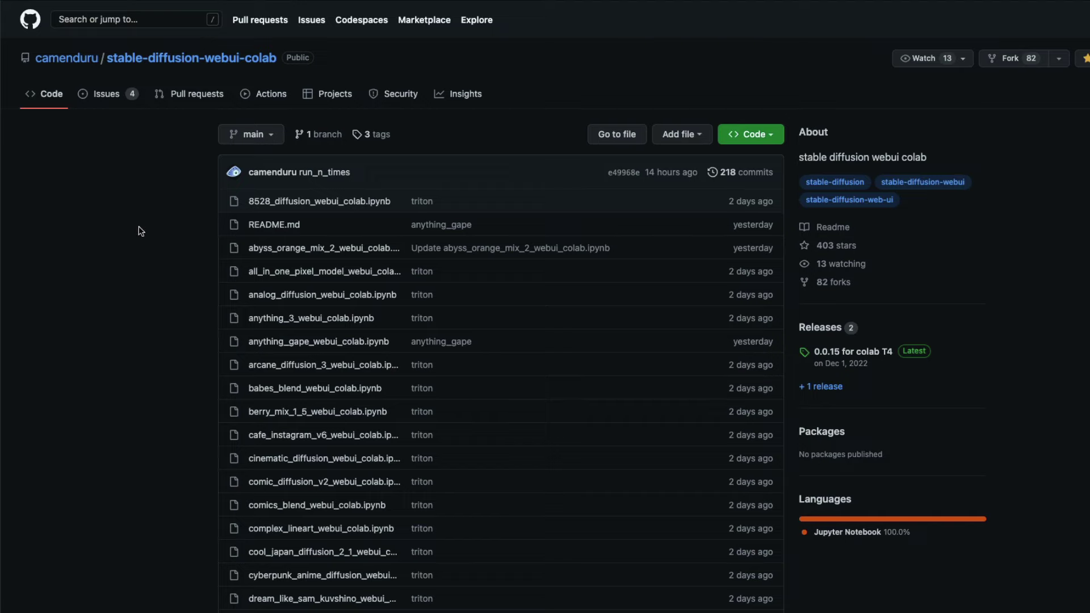
Find the stable_diffusion_1_5_webui_colab entry in the README of the stable-diffusion-webui-colab repository on GitHub.
scroll(173, 337, down, 20)
scroll(174, 343, down, 5)
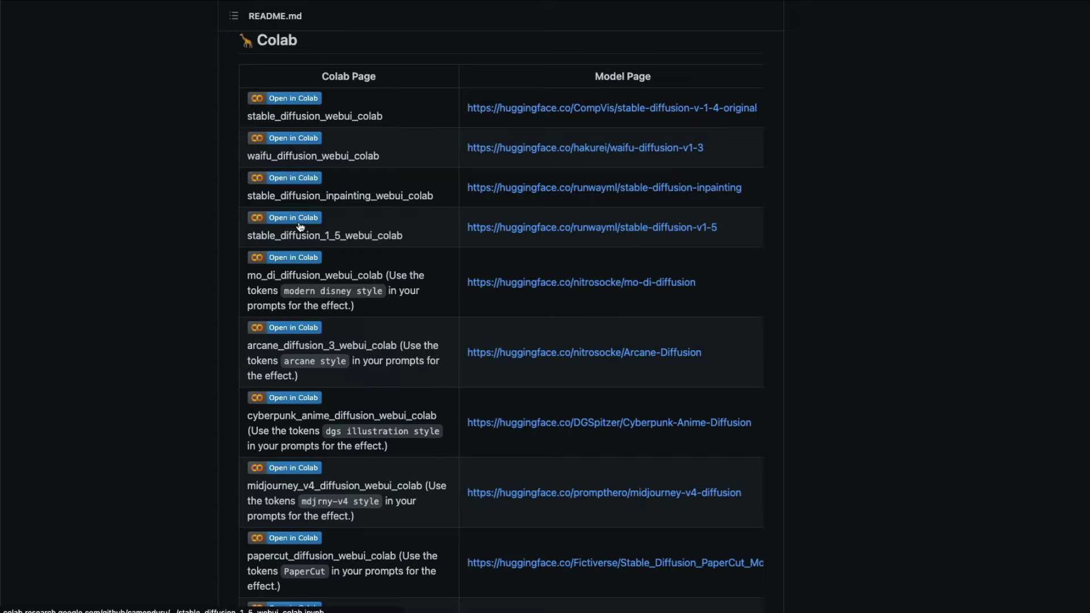
double_click(268, 237)
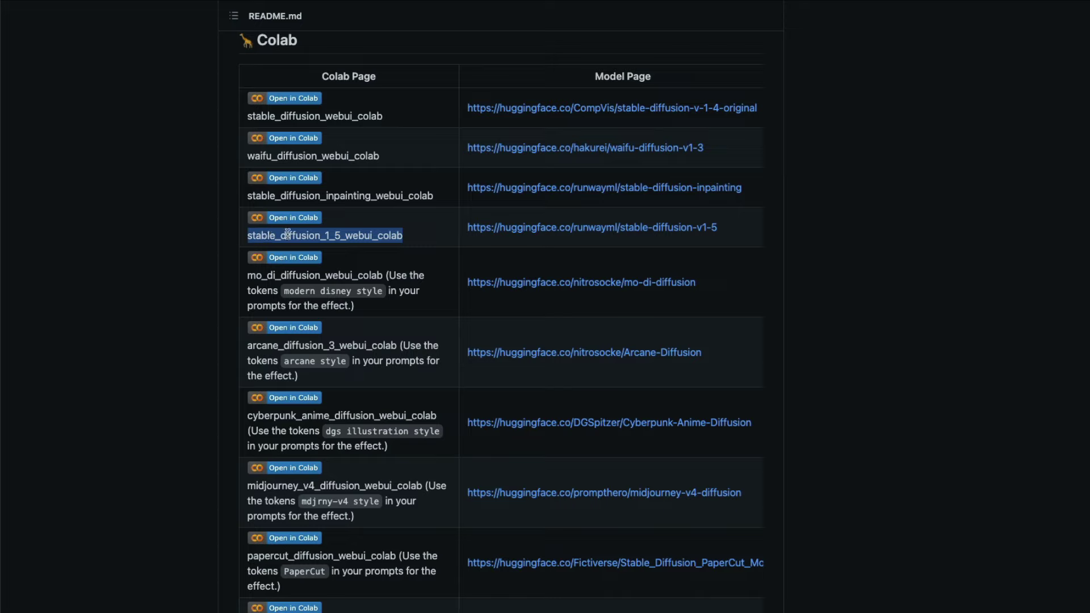
click(286, 234)
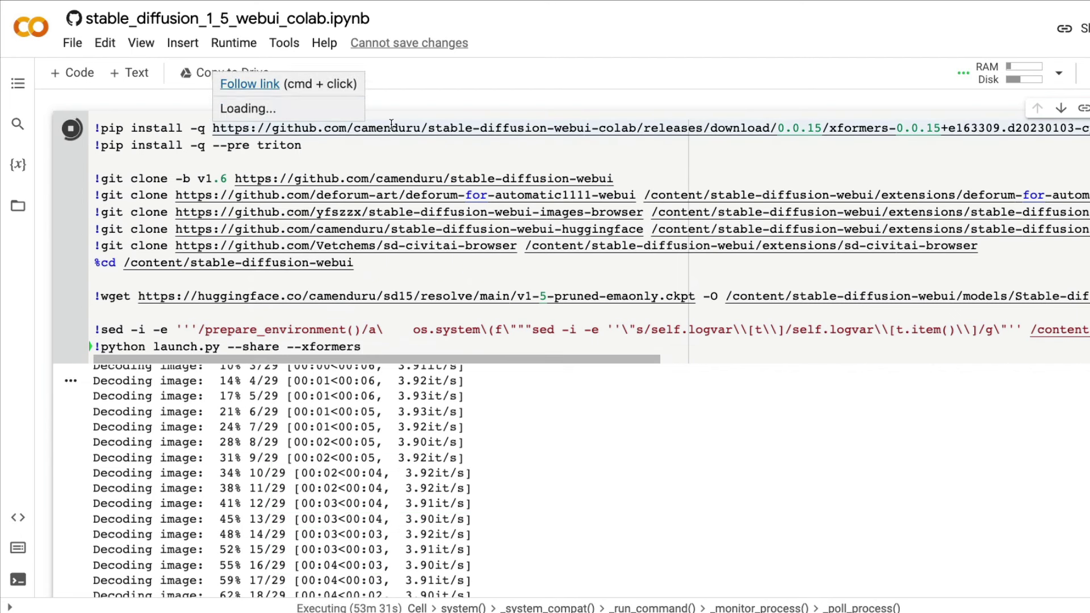
In the Colab notebook, check the hardware accelerator setting and the runtime's run options without changing anything.
click(242, 49)
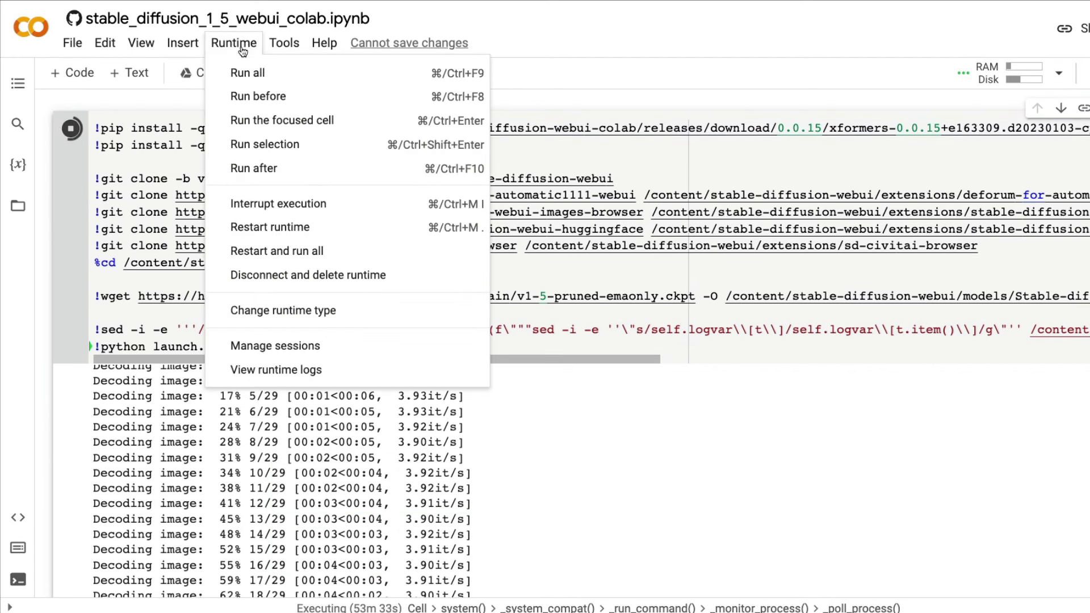
click(339, 311)
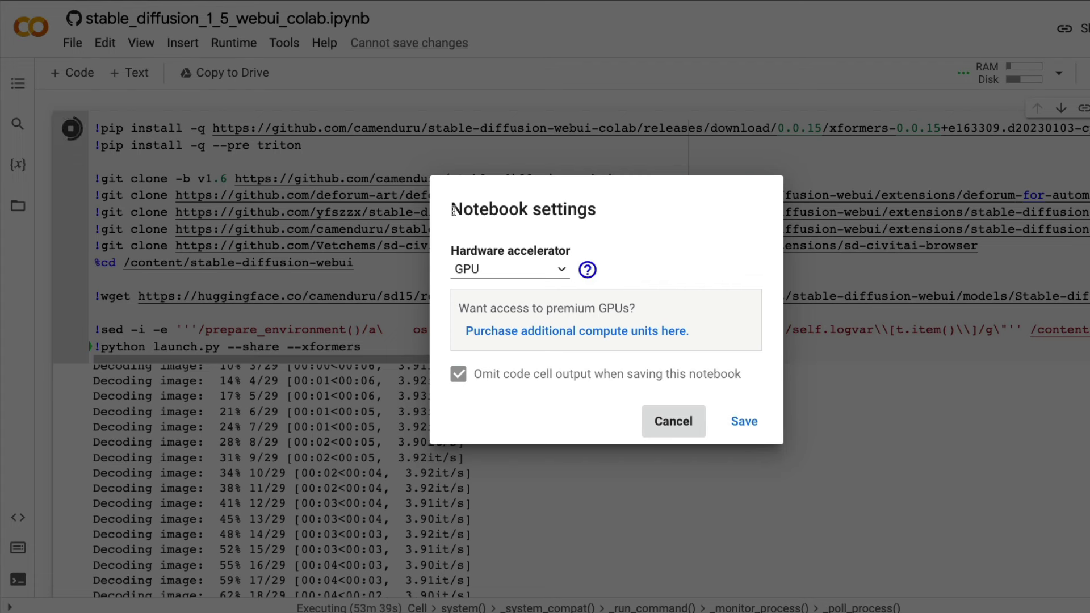
click(681, 426)
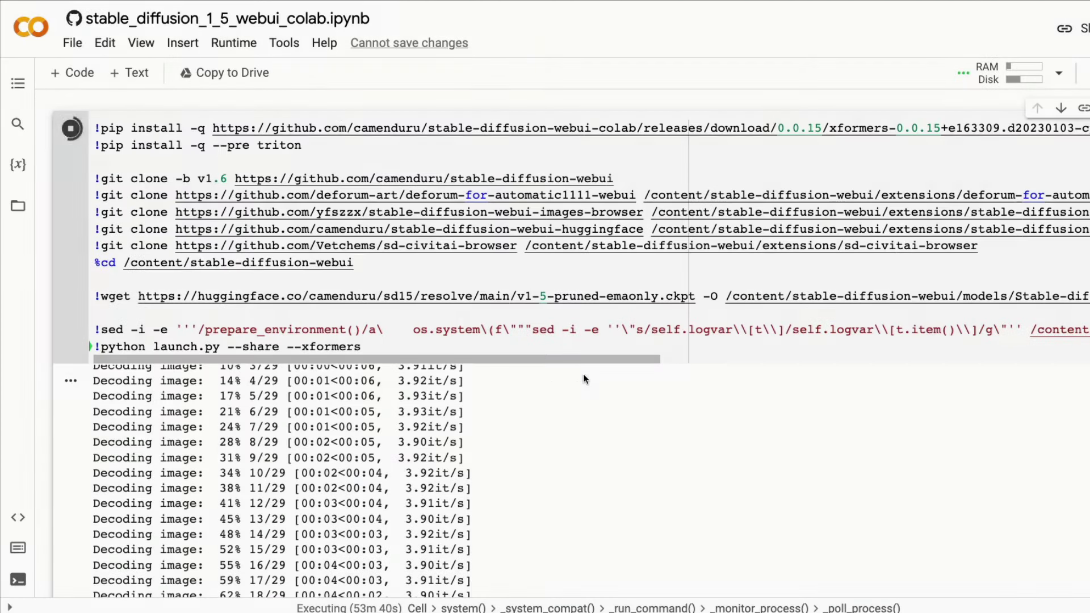
click(234, 43)
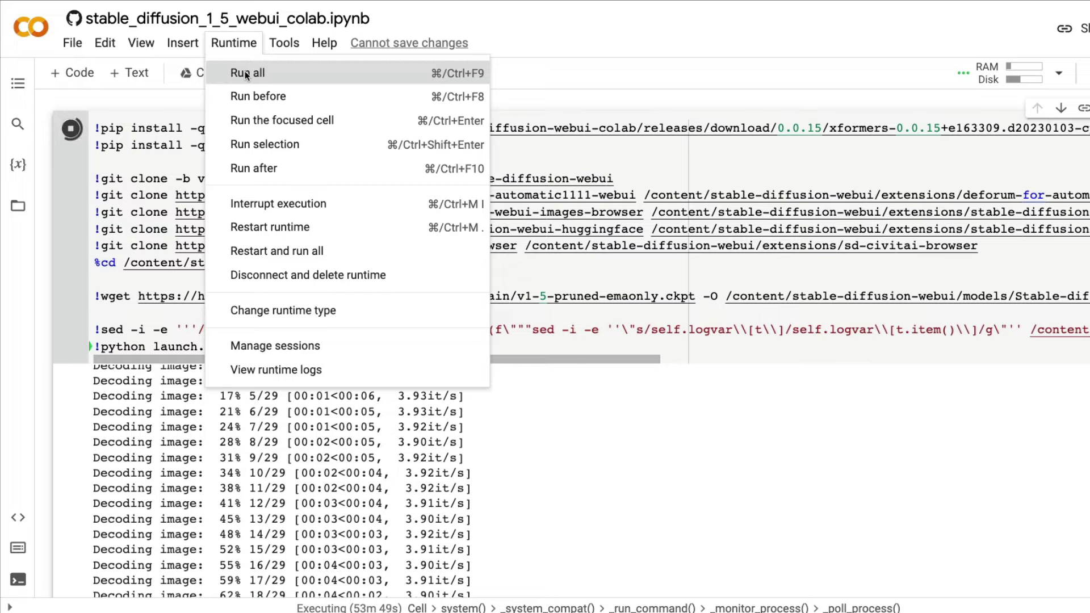
click(734, 245)
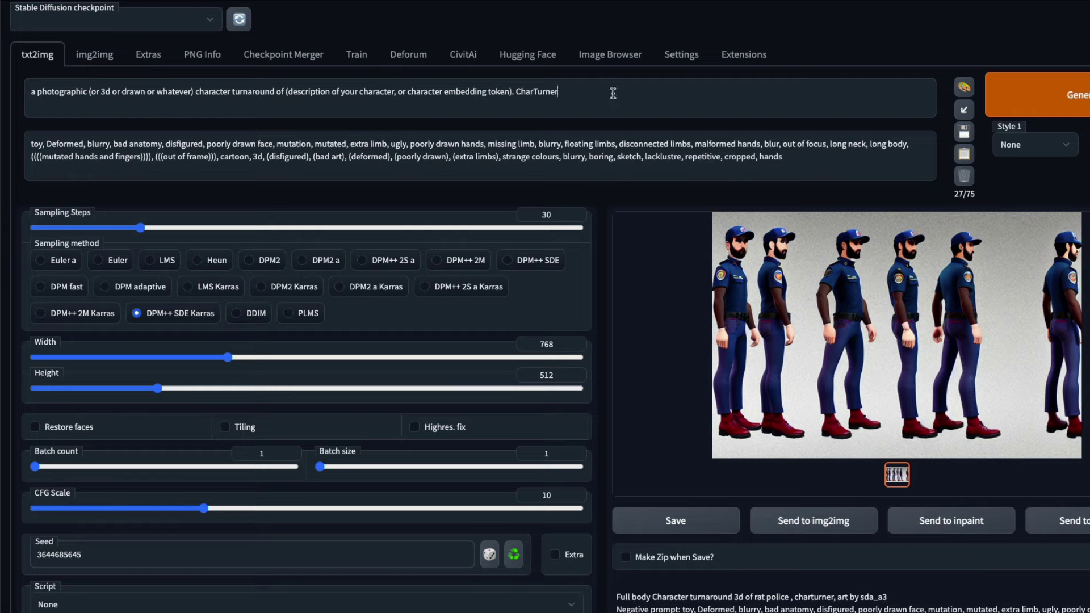
In the Stable Diffusion web UI, review the text-to-image prompt, the negative prompt and the CharTurner trigger word.
drag(613, 92, 12, 92)
drag(814, 162, 14, 137)
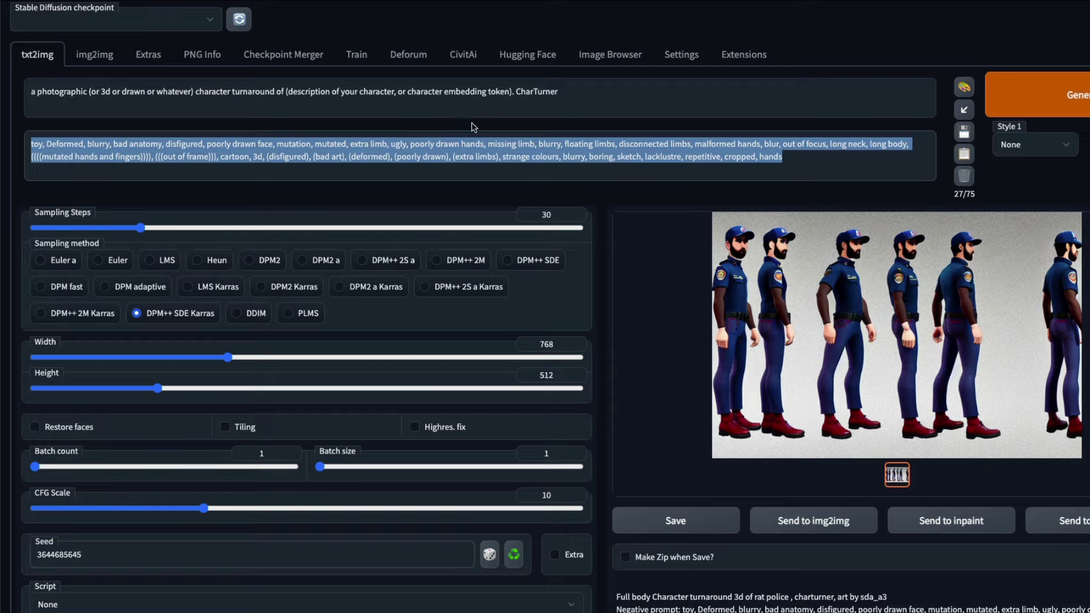
double_click(529, 92)
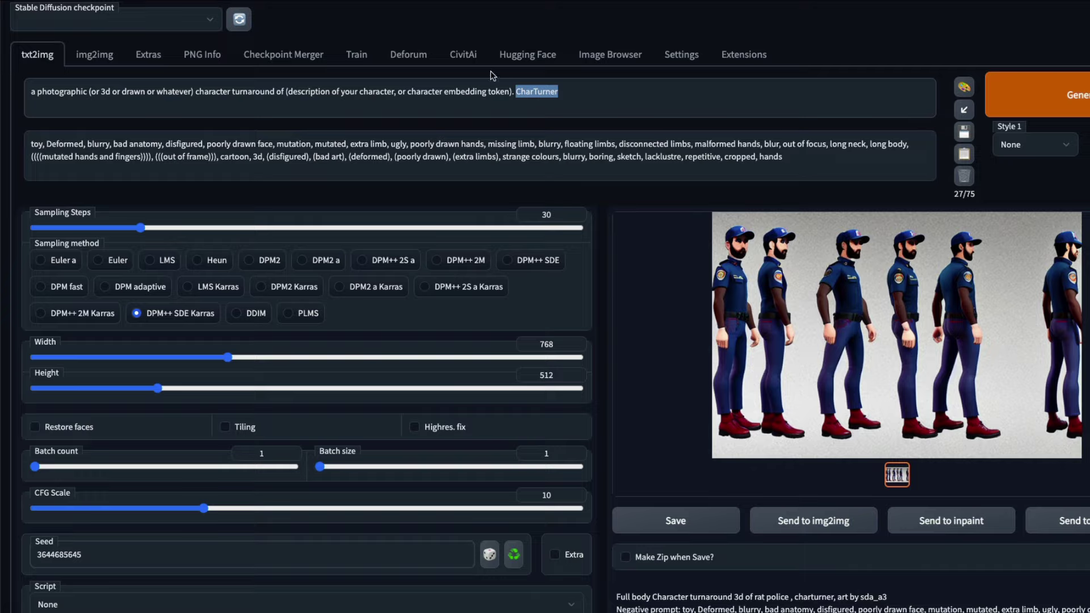
Retrieve the CivitAI list of TextualInversion models matching the search term charturner.
click(457, 62)
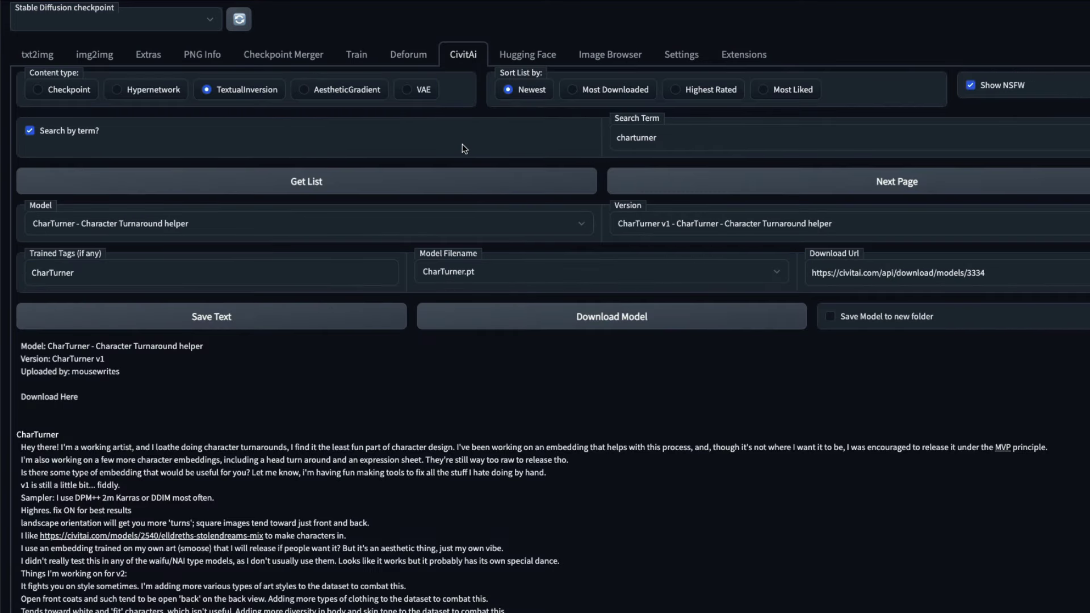
drag(663, 139, 599, 138)
drag(690, 138, 588, 142)
click(336, 191)
click(337, 193)
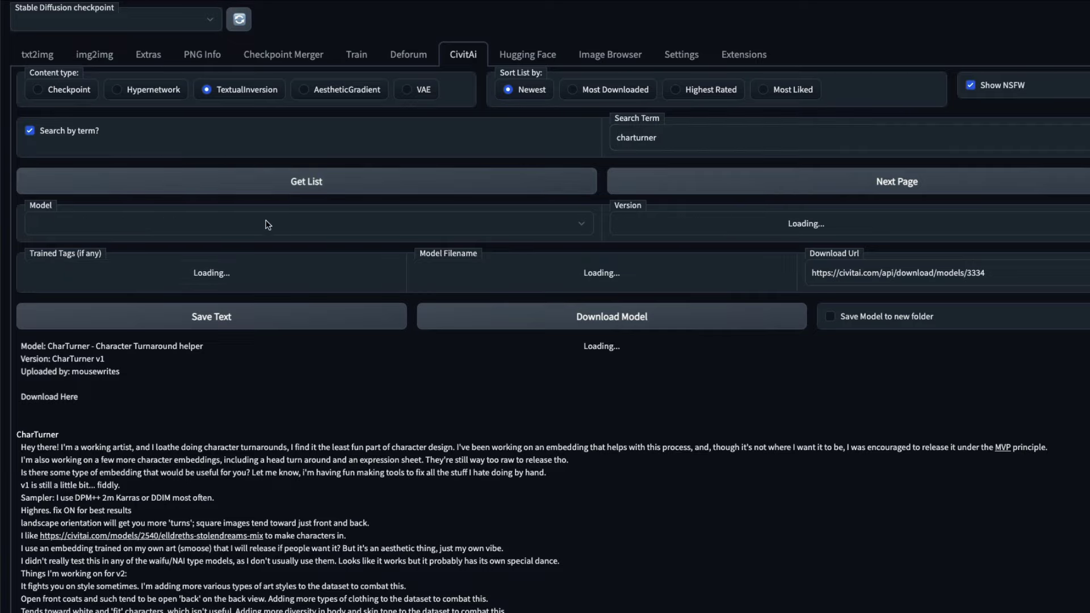
Choose the CharTurner - Character Turnaround helper model and its CharTurner v1 version.
click(127, 243)
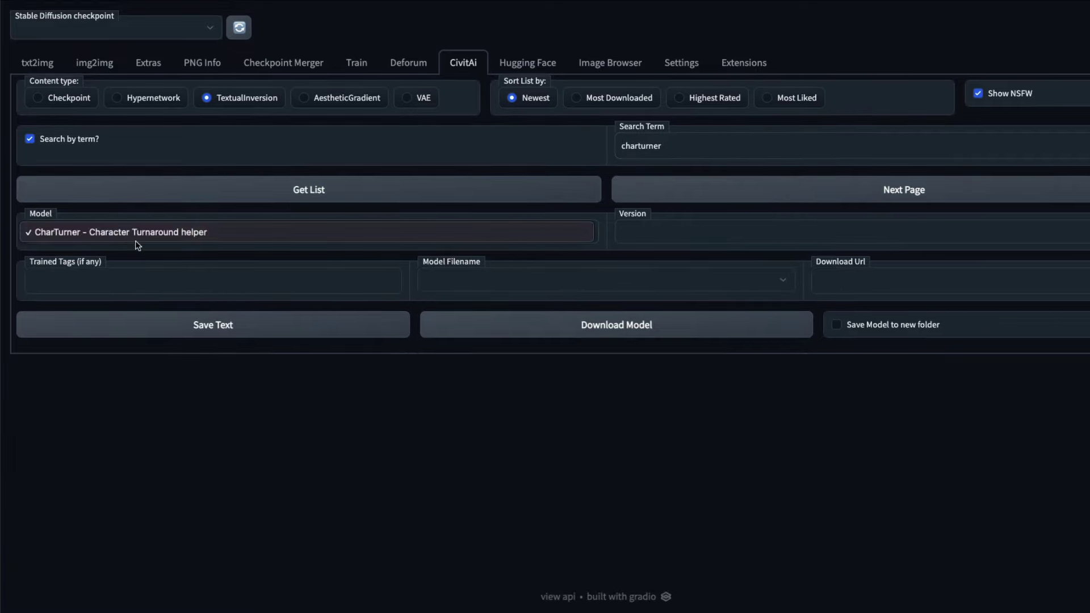
click(148, 235)
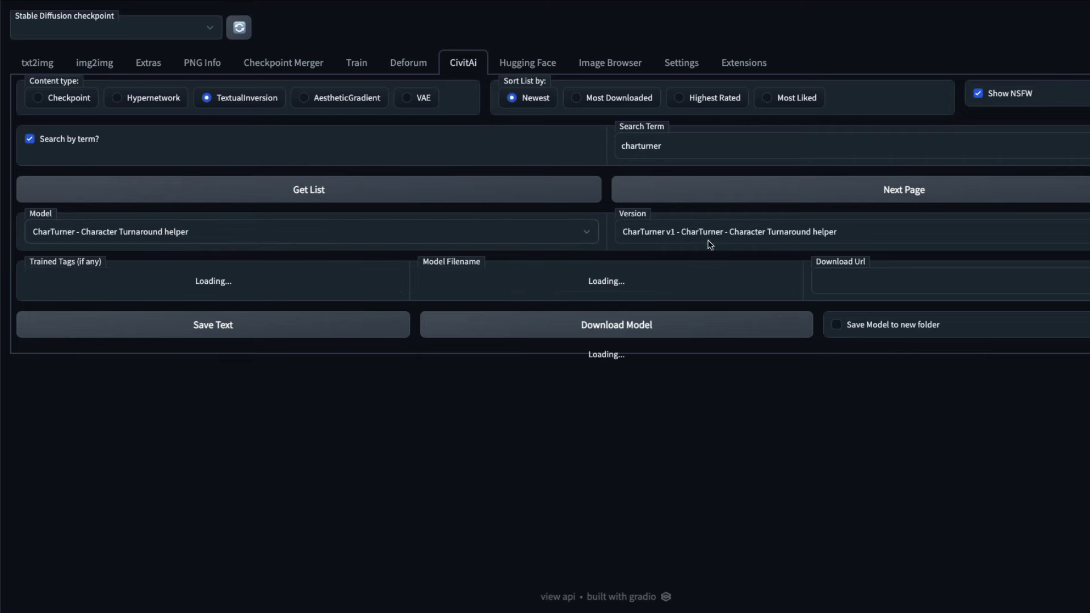
click(791, 233)
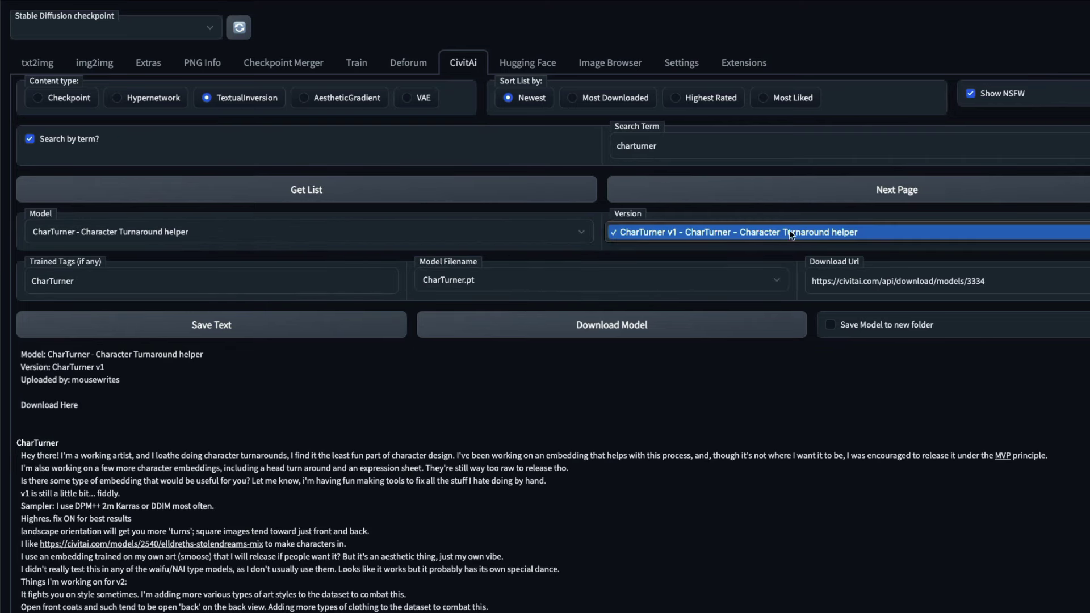
click(901, 227)
Review the CharTurner embedding's trained tag, model filename and the search term used to find it.
double_click(173, 288)
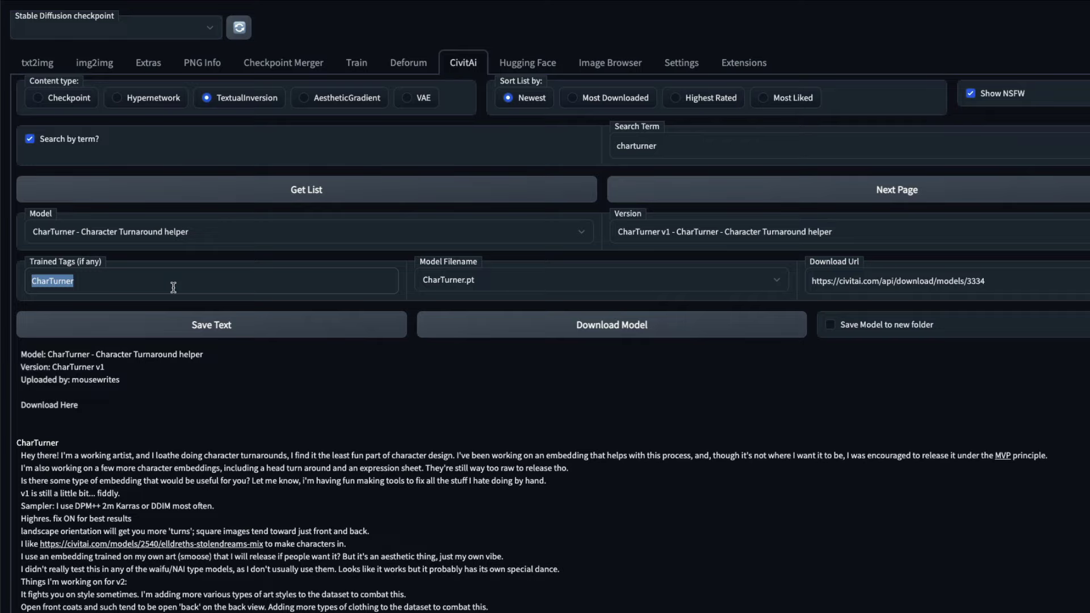
click(509, 285)
click(468, 285)
double_click(651, 146)
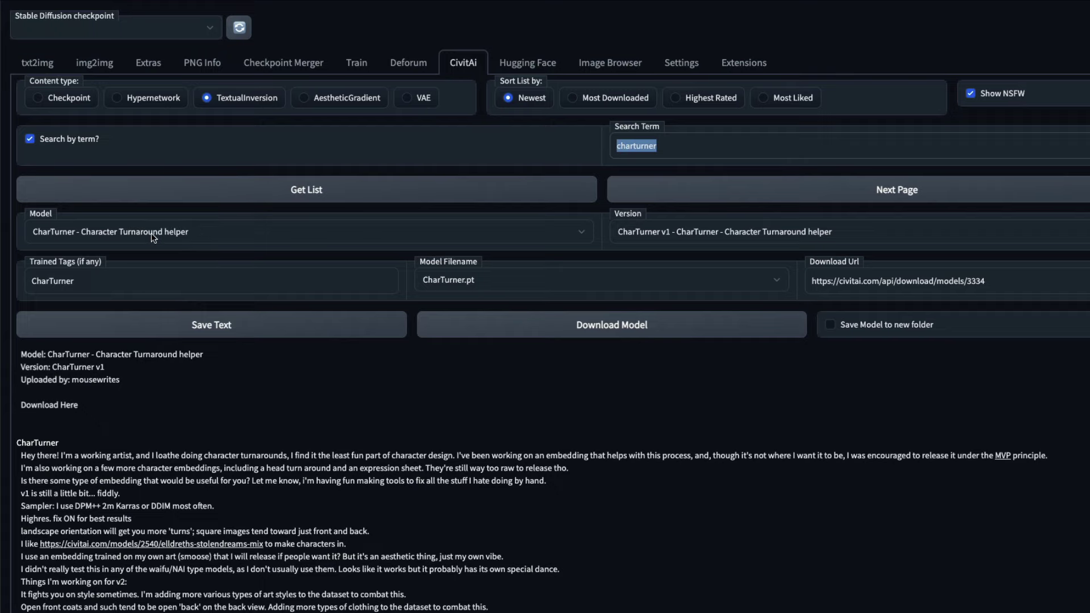
click(619, 374)
Return to text-to-image generation and review the prompt, negative prompt and sampling steps.
click(38, 71)
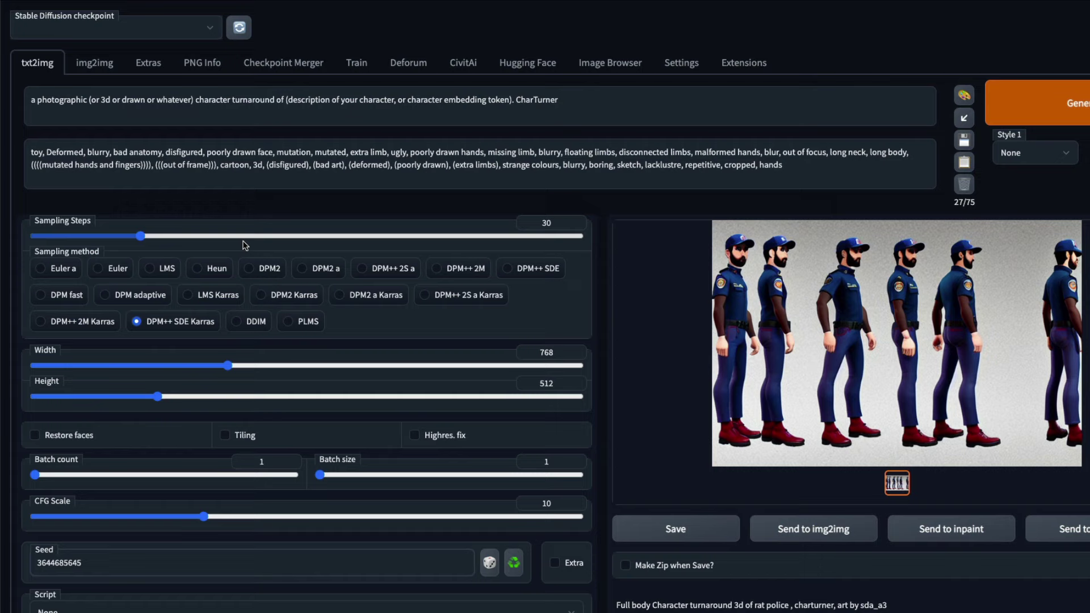
triple_click(34, 105)
drag(788, 166, 3, 154)
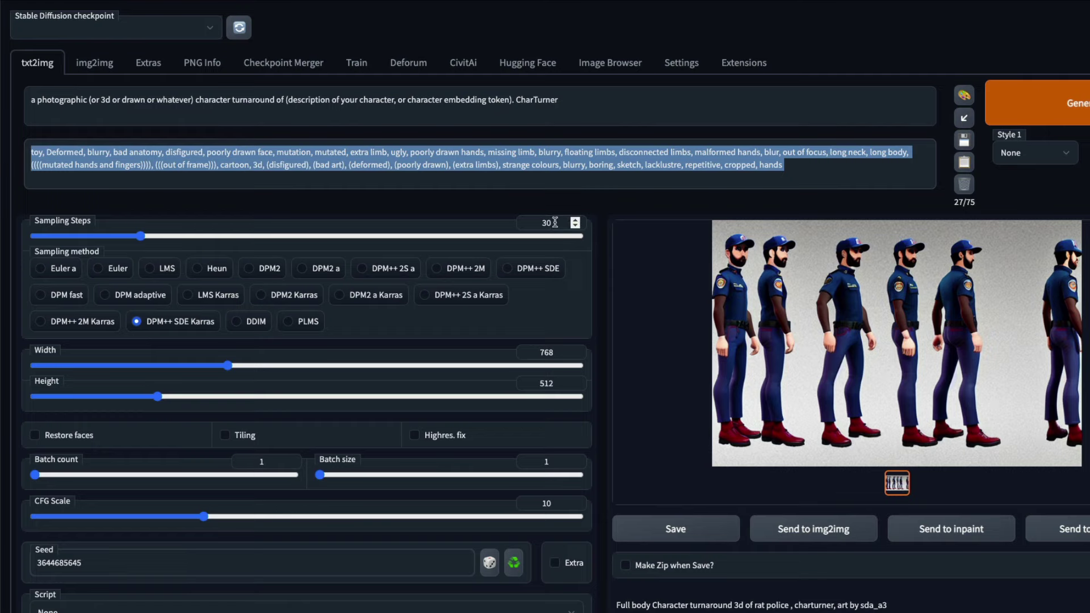
drag(553, 222, 511, 221)
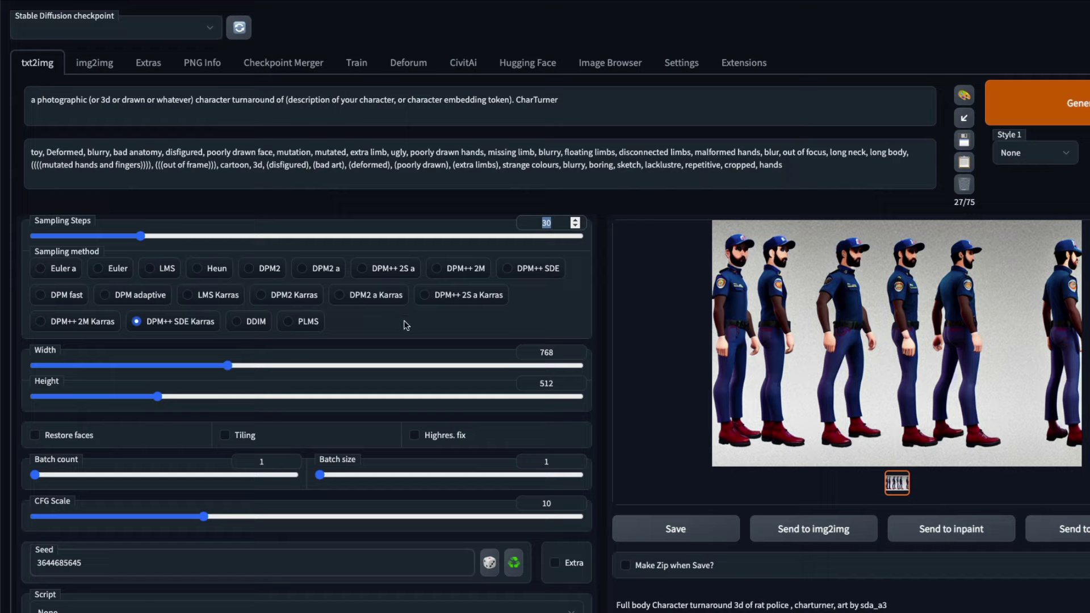
Try an image width of 512 for the generation.
scroll(151, 368, down, 1)
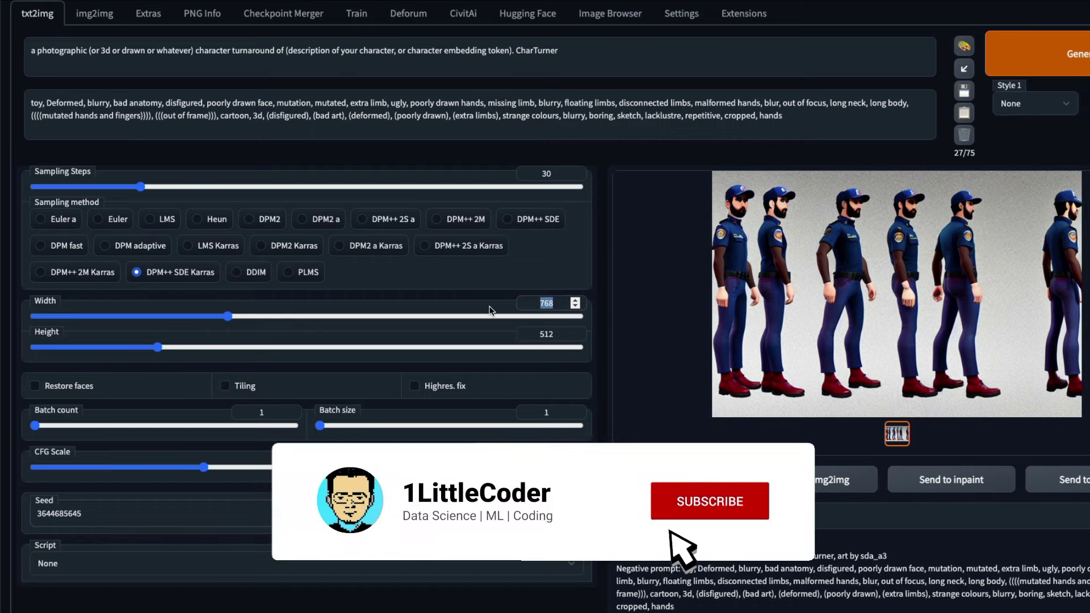
key(BackSpace)
key(BackSpace)
key(BackSpace)
text(512)
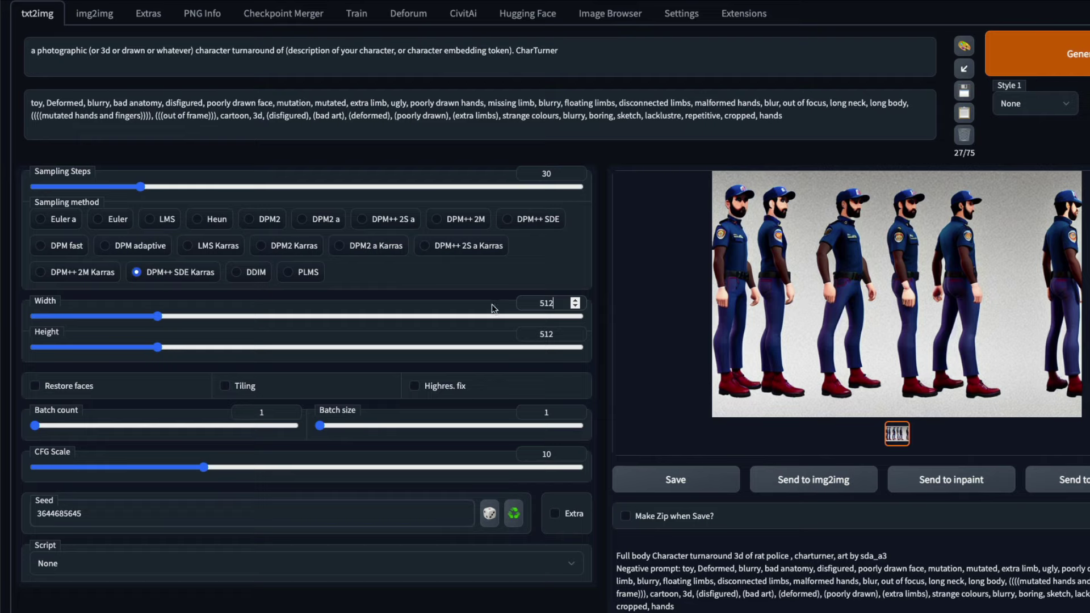
Set the image width back to 768.
double_click(539, 302)
text(71)
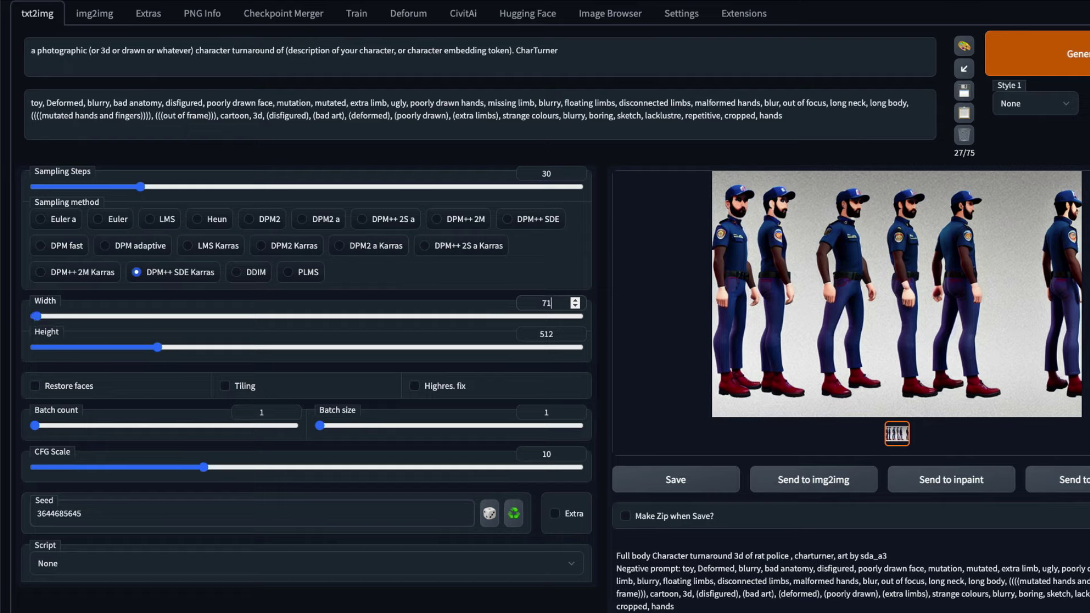
text(8)
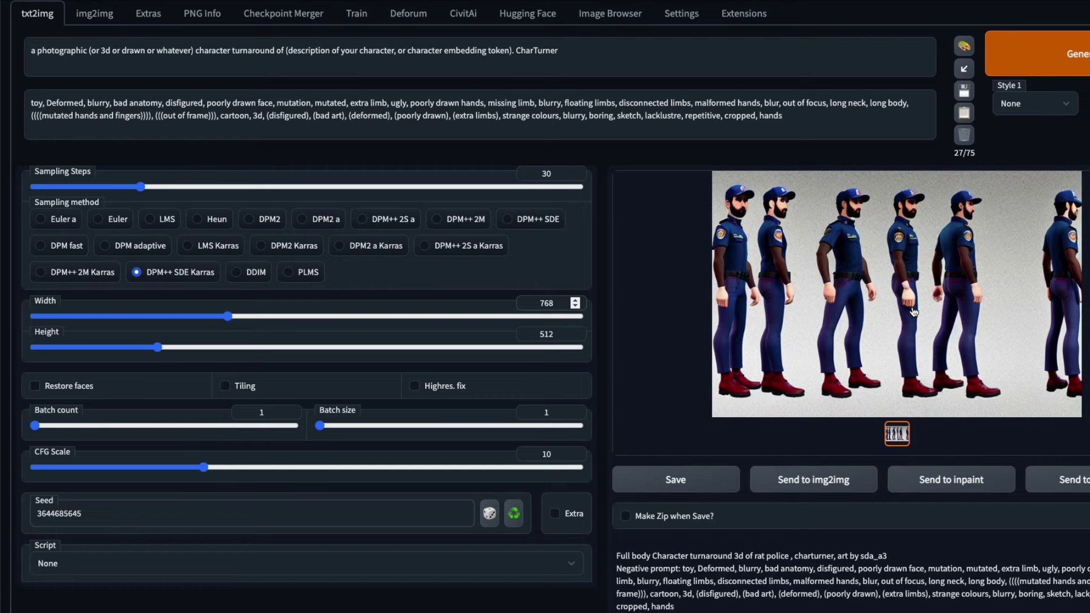
Enable Highres. fix for the text-to-image generation.
scroll(454, 391, down, 1)
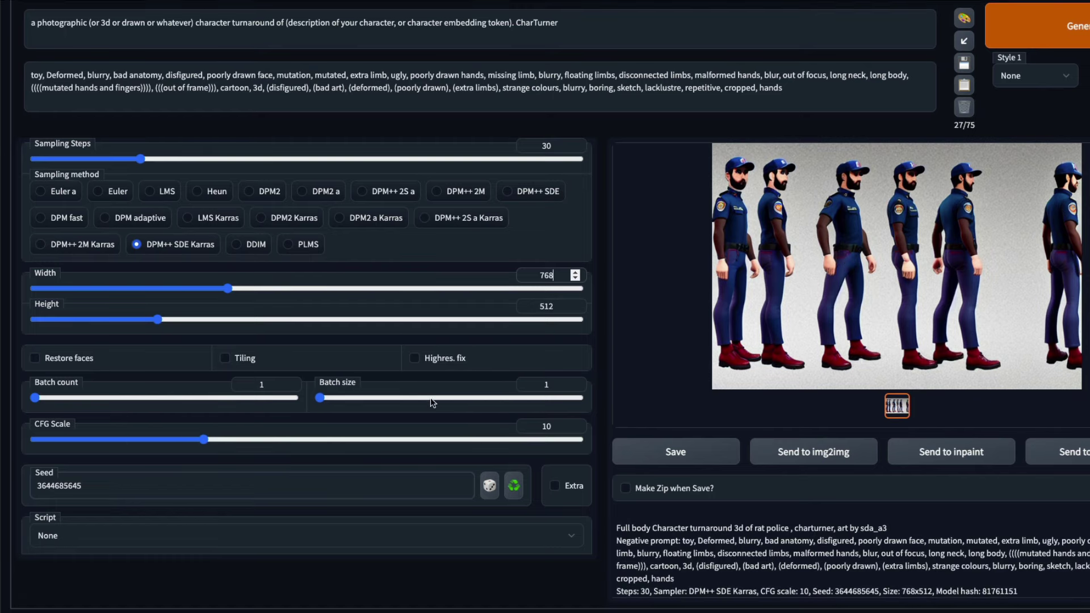
click(415, 358)
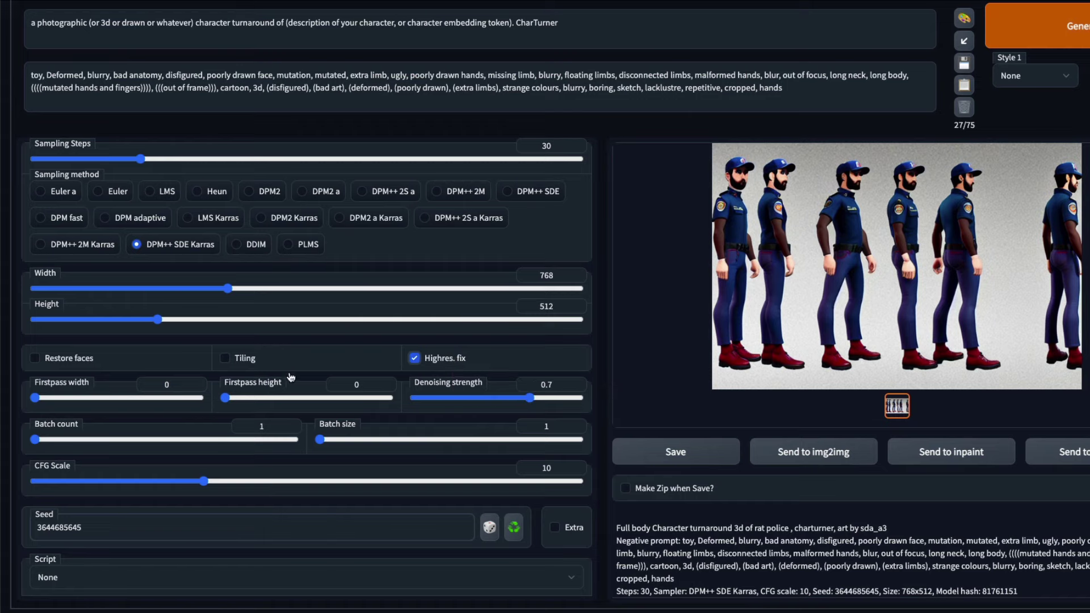
scroll(286, 408, down, 1)
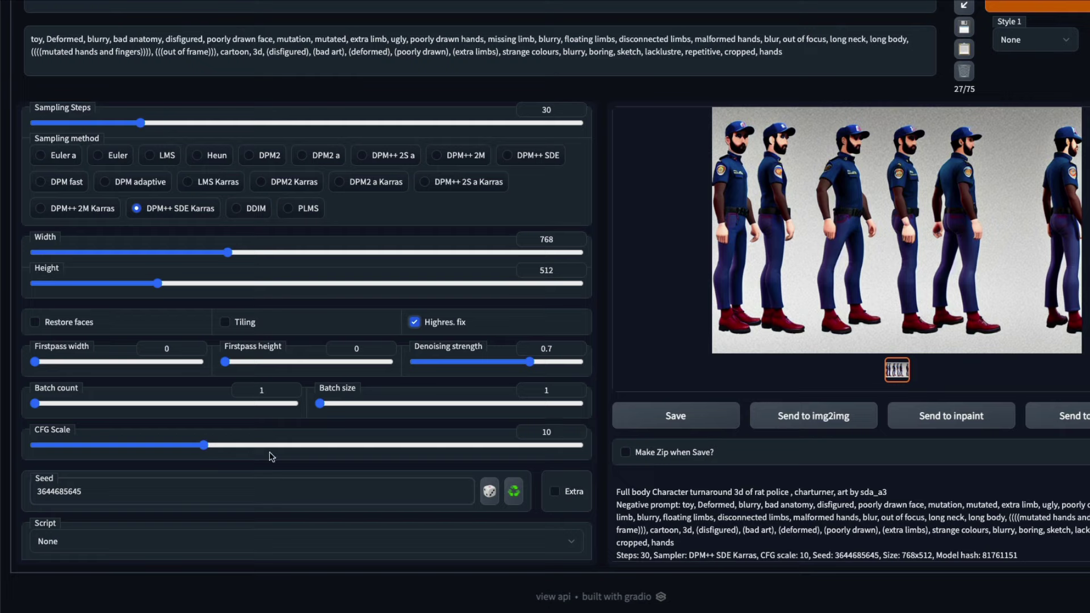
Check the seed, and view the generation data of the first CharTurner preview image on Civitai.
drag(104, 491, 10, 491)
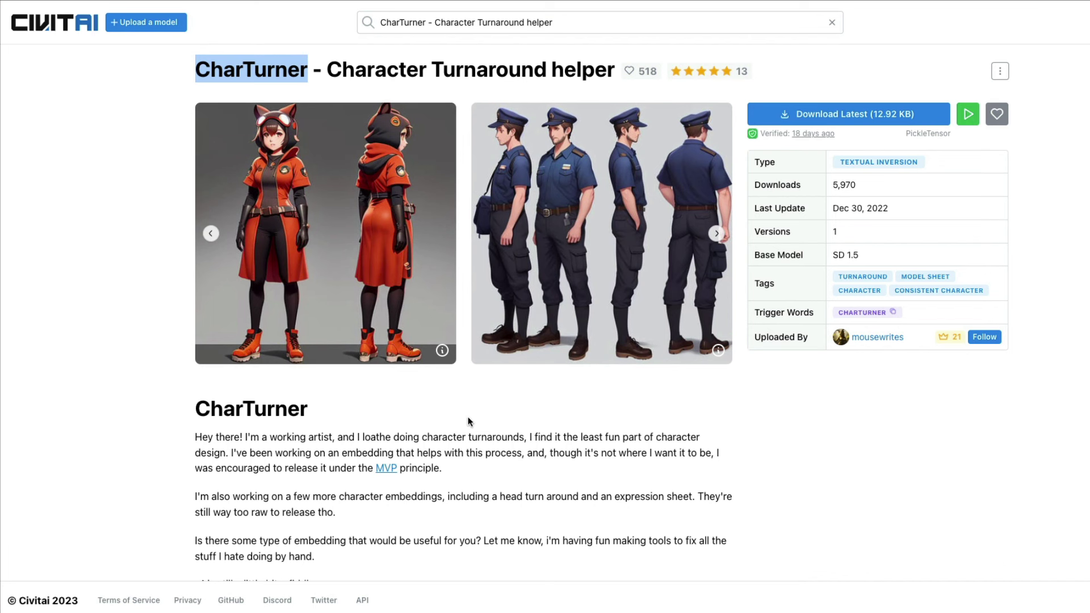
click(442, 351)
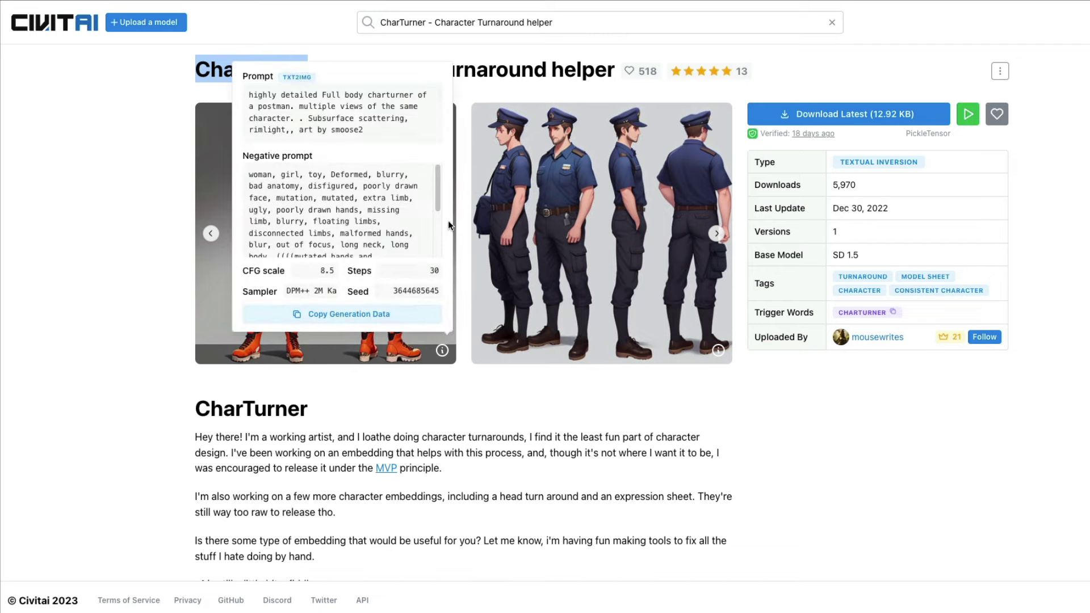
Check the seed, steps, CFG scale and sampler in the first preview image's generation data, and close the data.
double_click(432, 291)
click(433, 289)
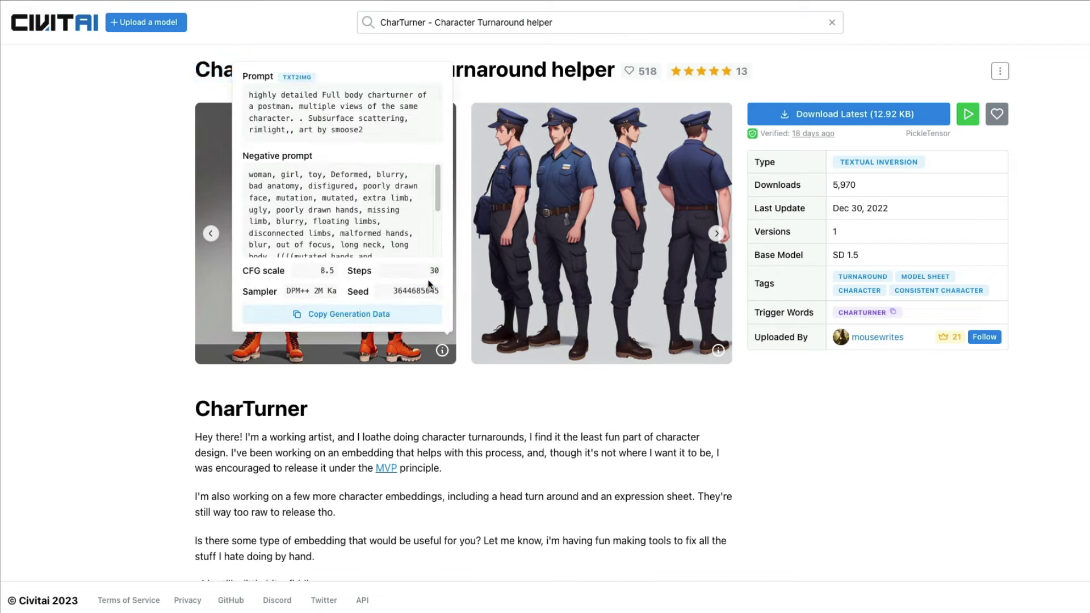
double_click(434, 271)
click(312, 274)
drag(300, 291, 305, 290)
click(536, 449)
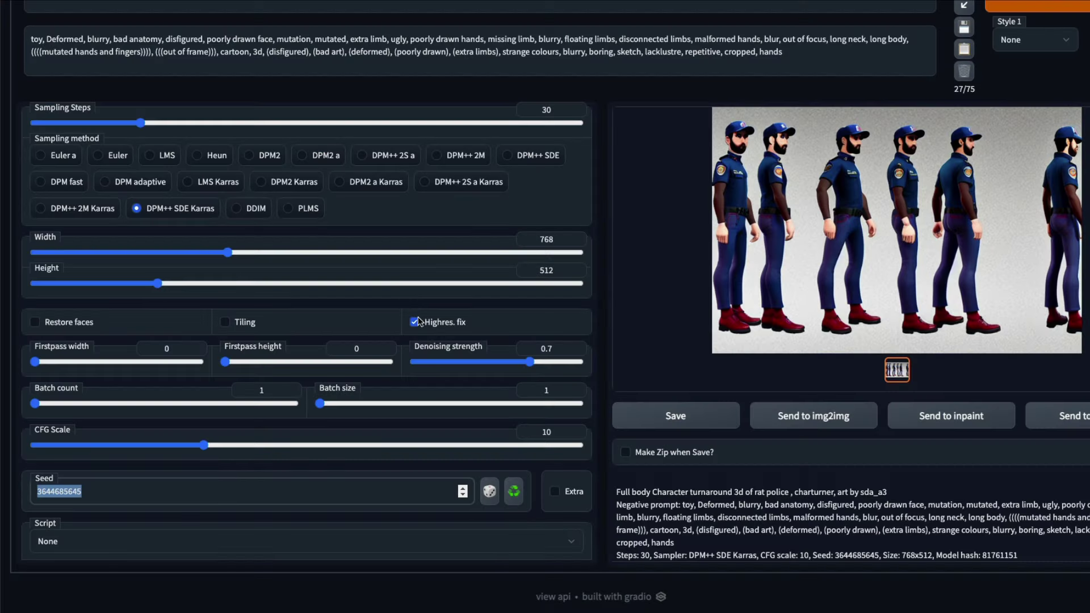
Read the usage notes in the CharTurner description on Civitai.
scroll(540, 328, up, 2)
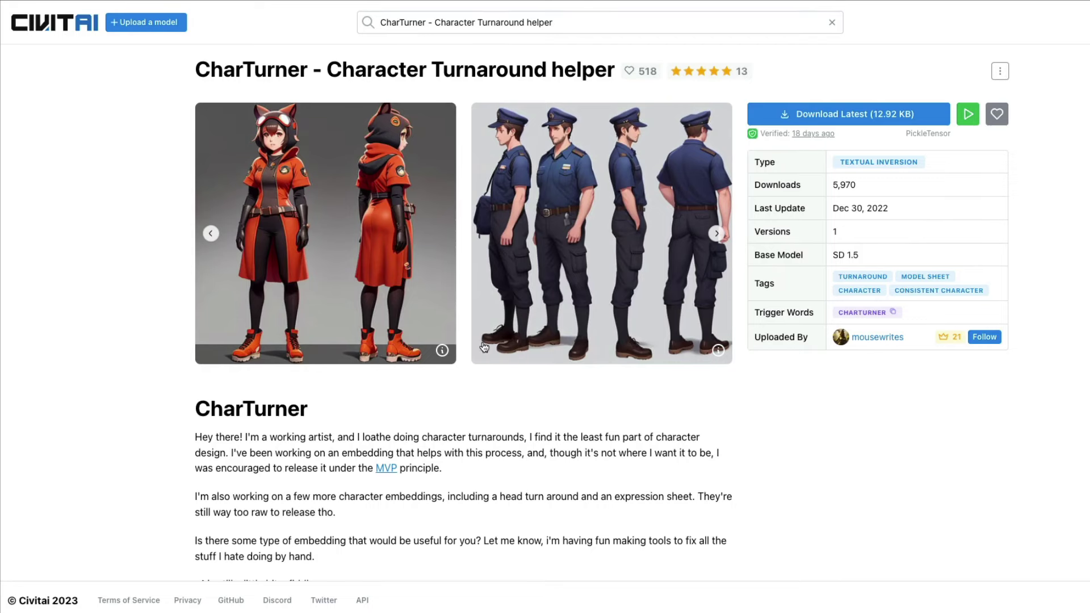
scroll(469, 441, down, 5)
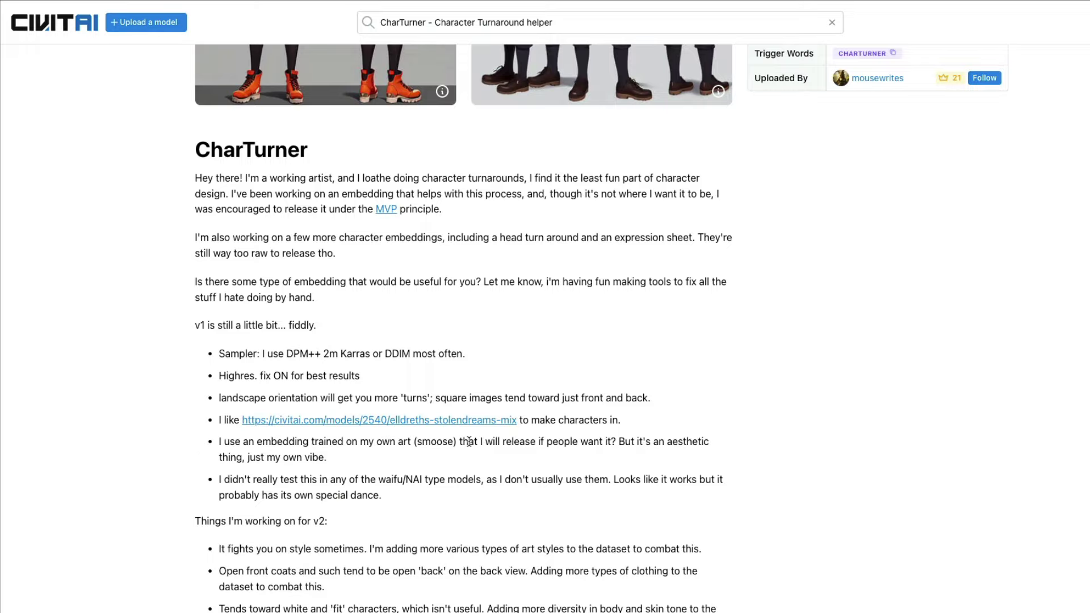
scroll(647, 276, down, 5)
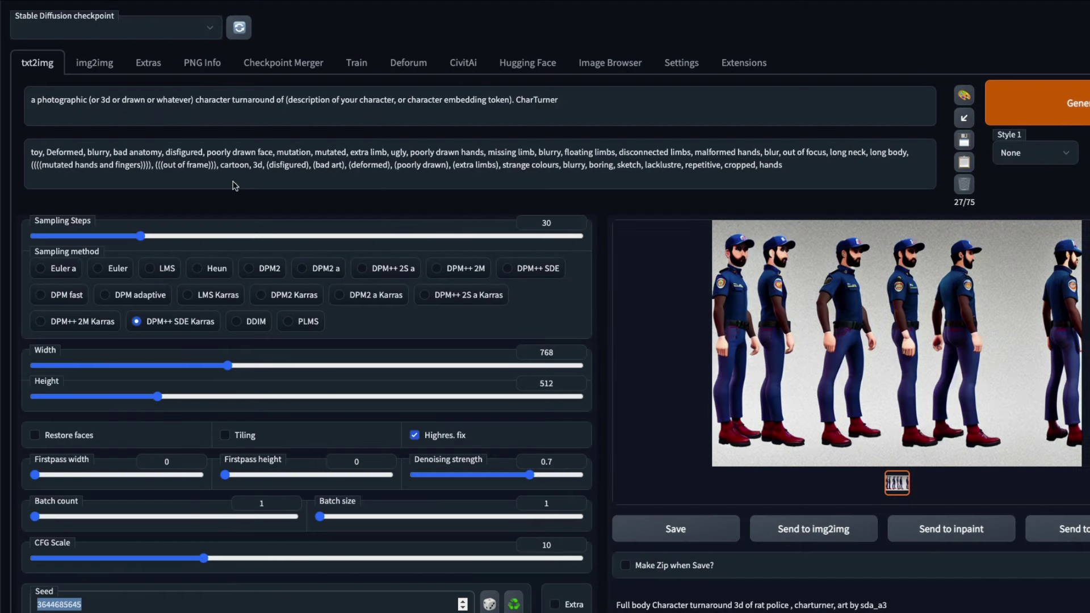
Examine the prompt template's parts: the style options, the "character turnaround of" phrase, the character description placeholder and the CharTurner token.
triple_click(212, 100)
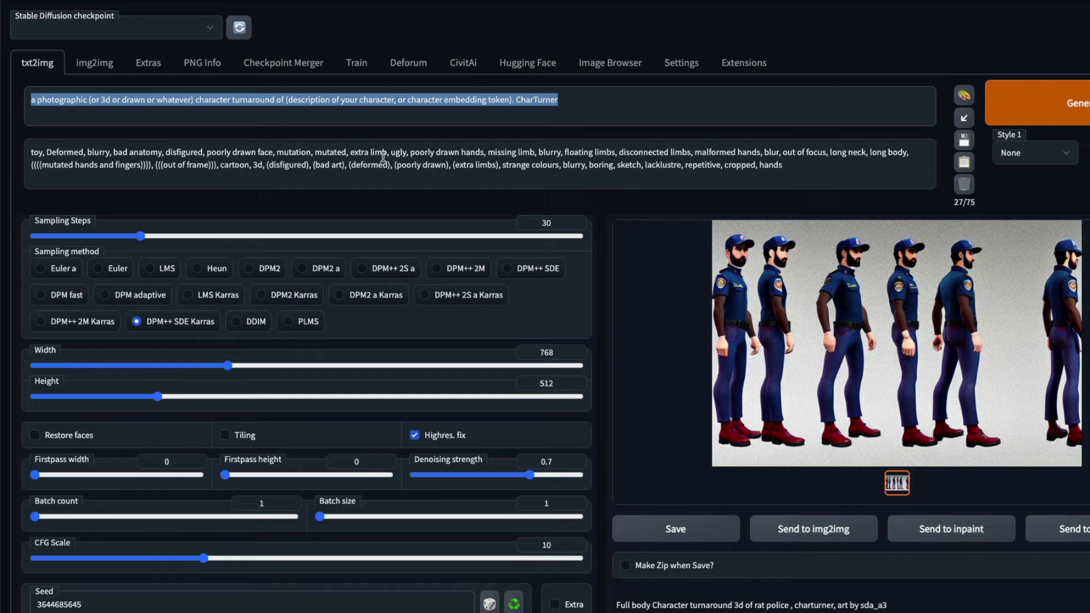
click(260, 101)
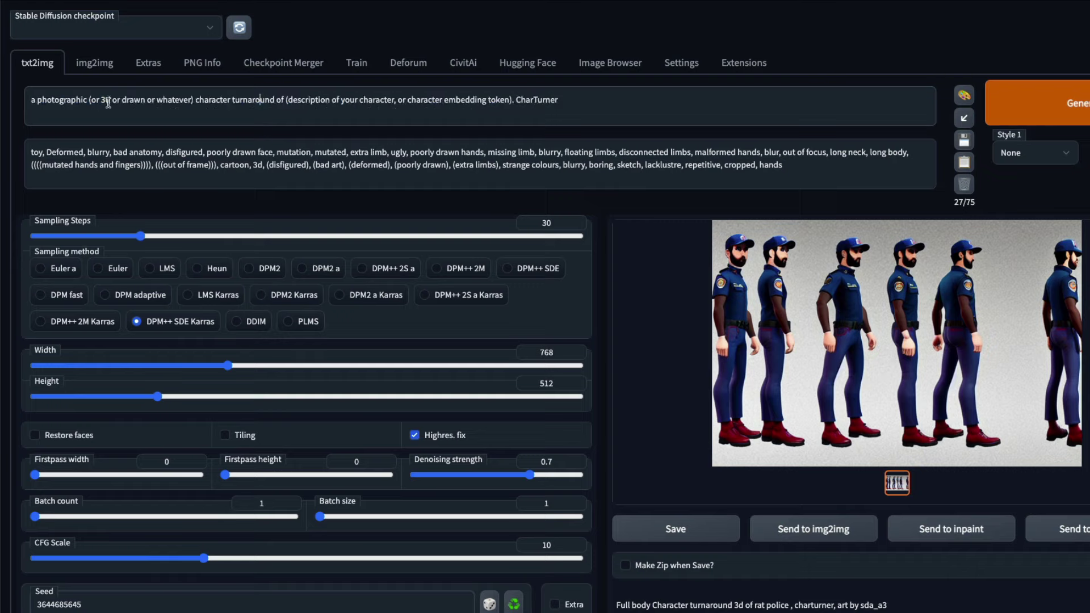
click(175, 101)
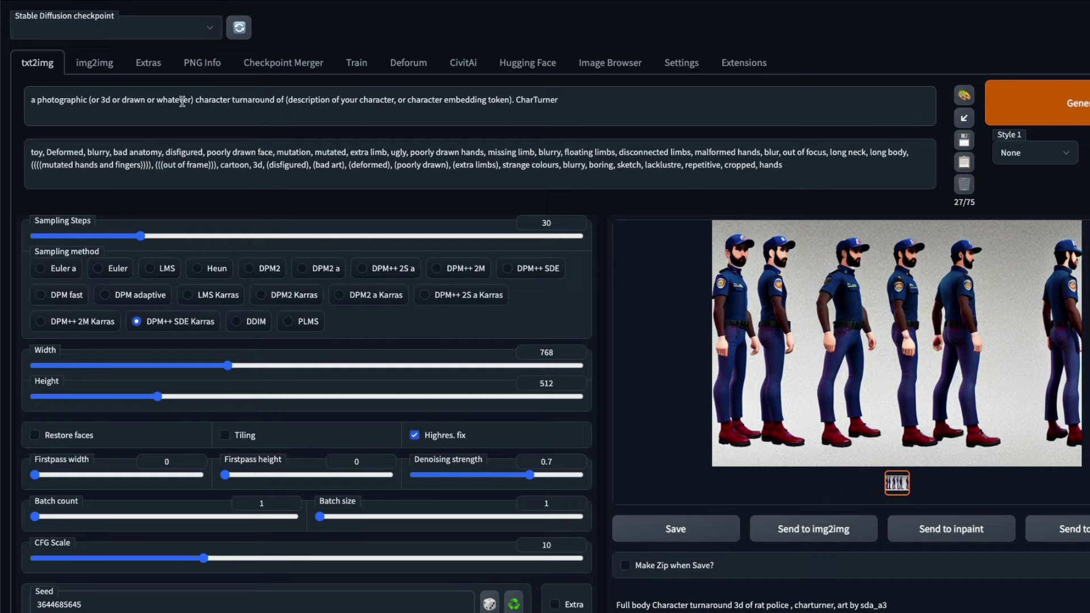
triple_click(211, 100)
click(230, 100)
drag(287, 105, 514, 109)
key(End)
double_click(532, 101)
click(532, 100)
double_click(130, 101)
click(183, 102)
click(206, 101)
drag(197, 104, 288, 100)
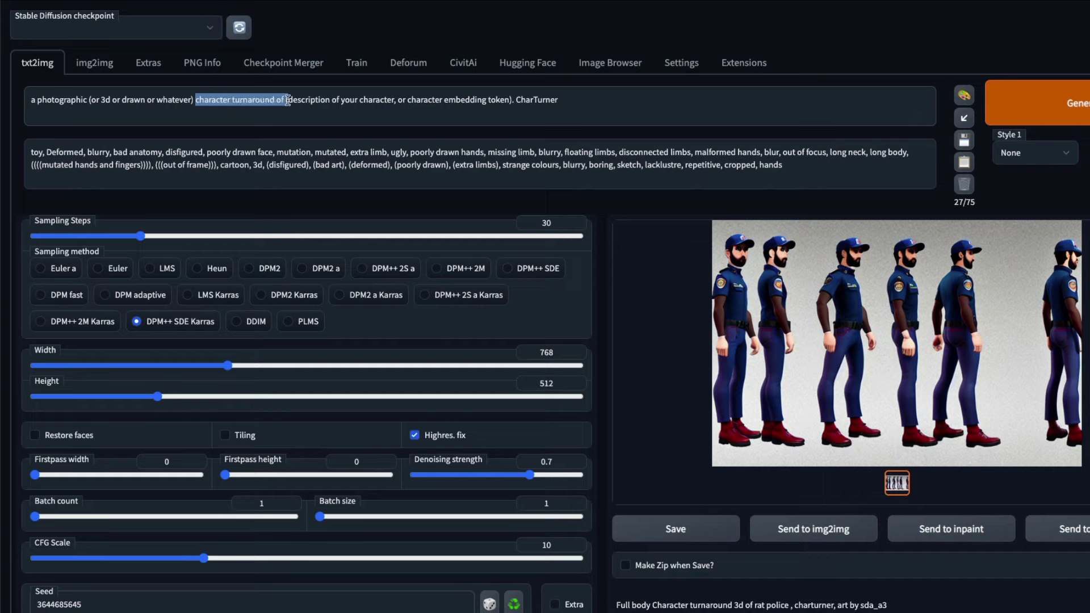
click(288, 100)
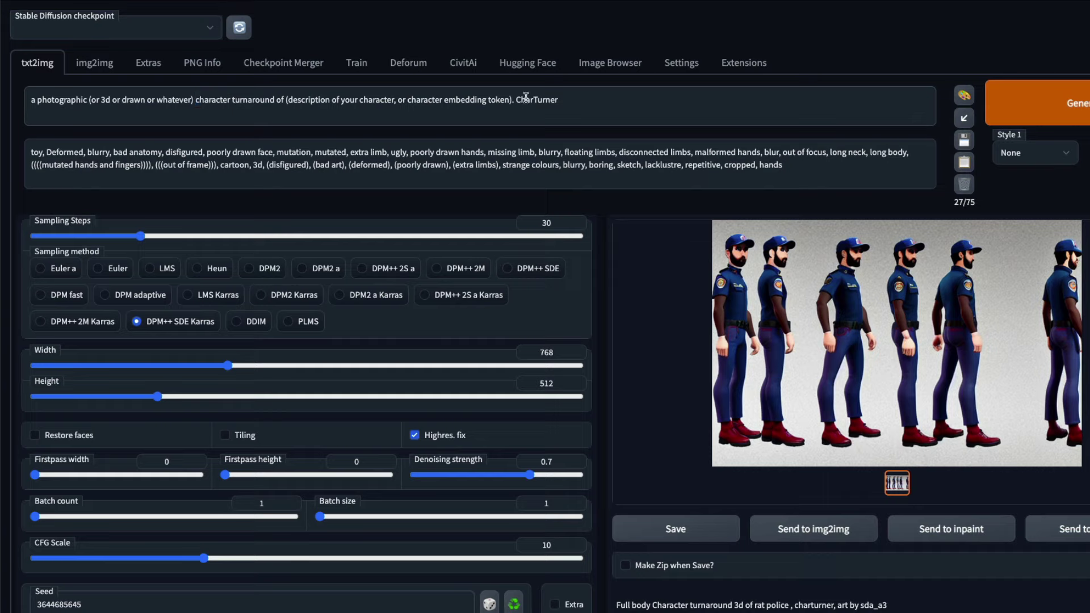
click(423, 107)
drag(511, 104, 412, 107)
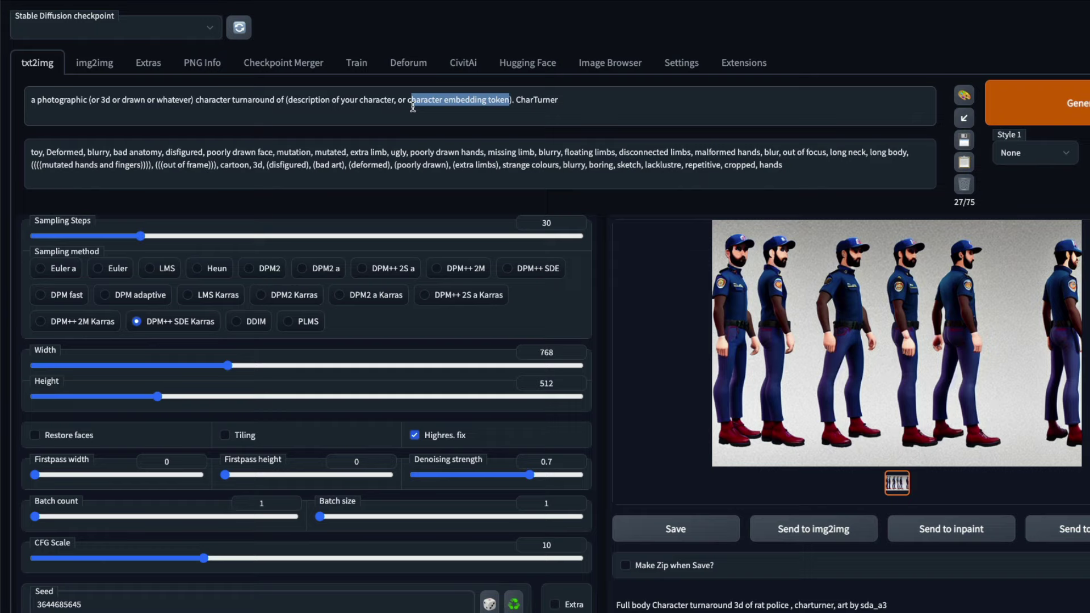
click(407, 107)
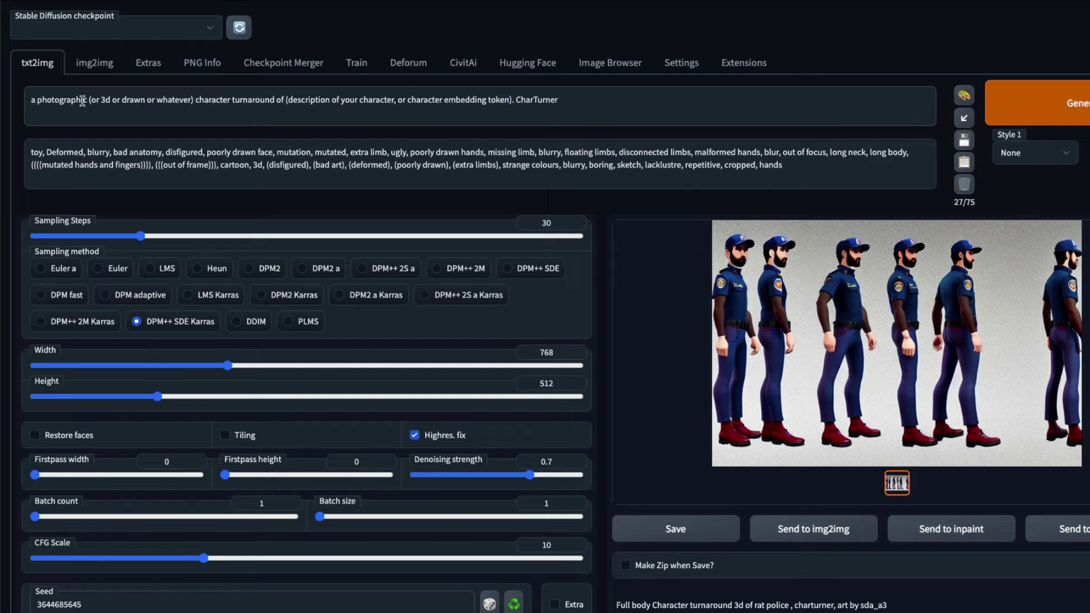
Fill in the prompt template with "3d" as the style and "a lady policewoman" as the character, and generate the image.
drag(89, 103, 198, 101)
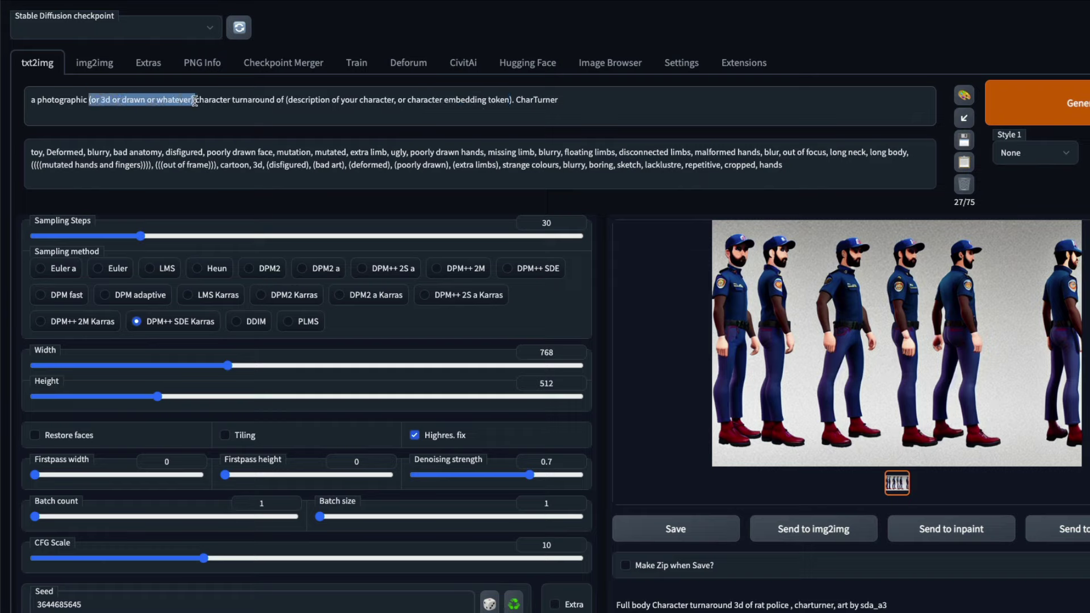
text(3d)
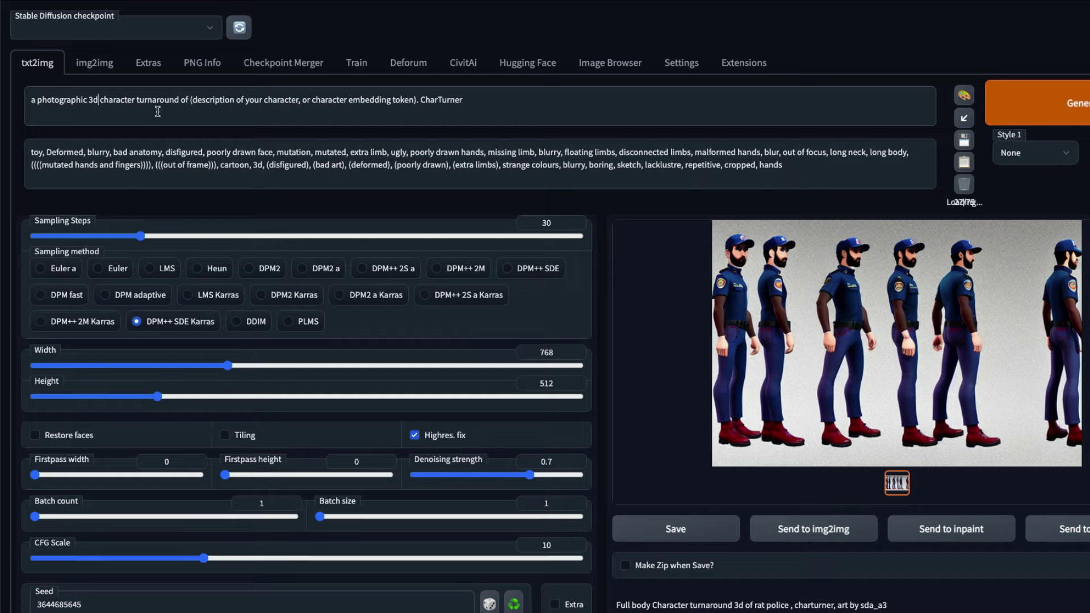
drag(191, 101, 417, 99)
text(a la)
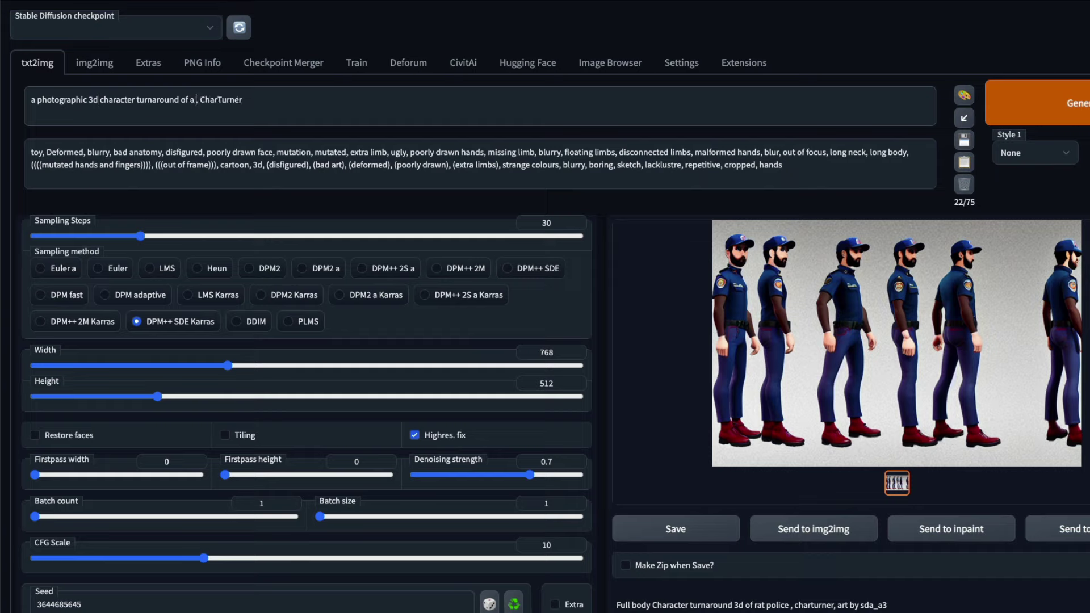
text(dy policewoman)
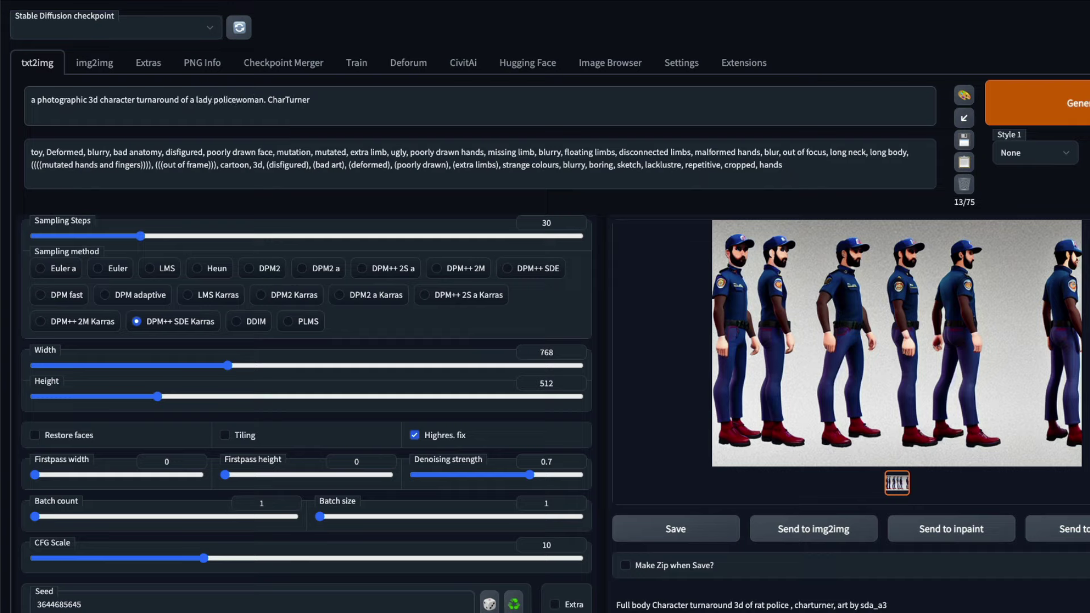
click(1070, 102)
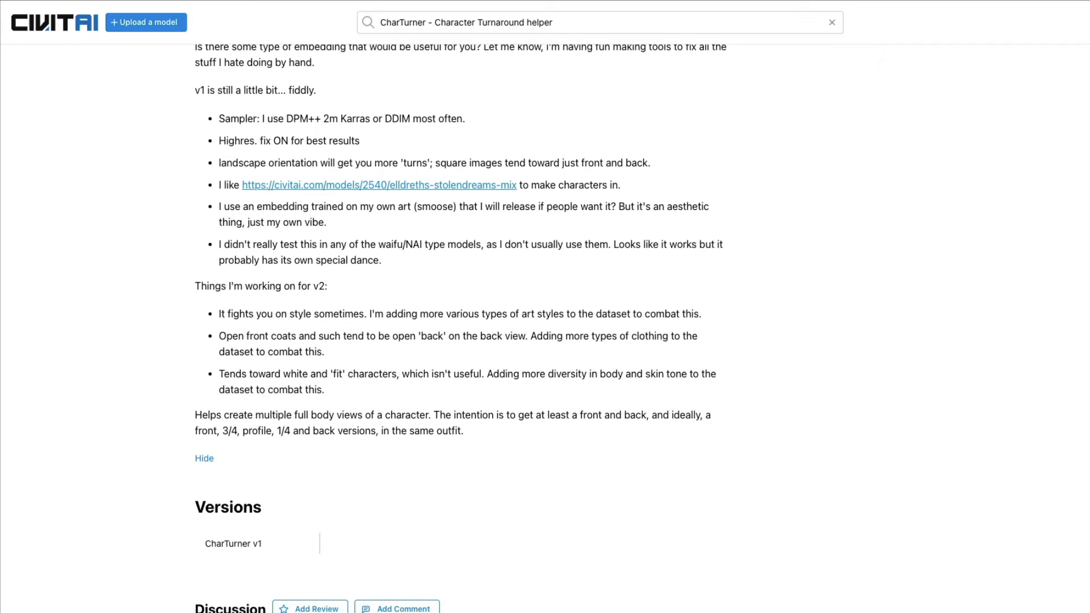
Look through the CharTurner page on Civitai, including its reviews and the further preview images.
scroll(653, 185, up, 10)
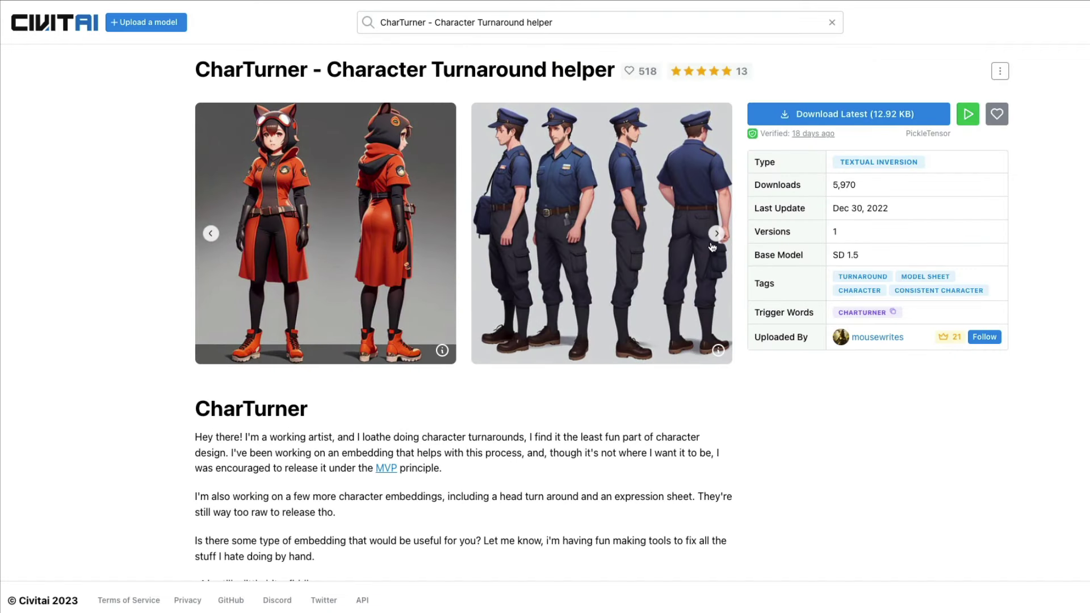
scroll(716, 239, down, 20)
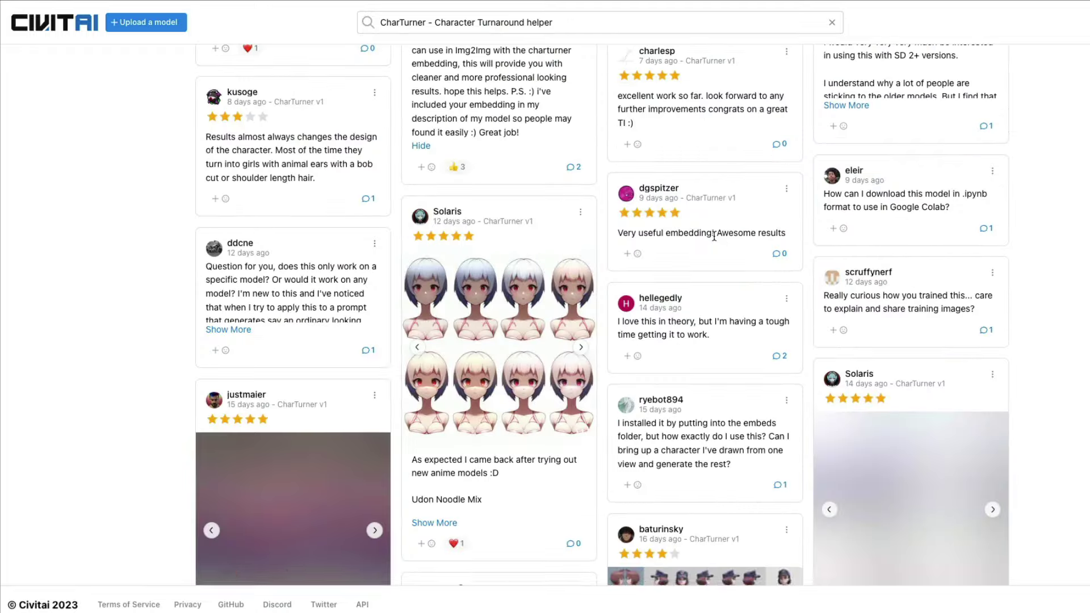
scroll(714, 238, up, 5)
scroll(714, 238, up, 15)
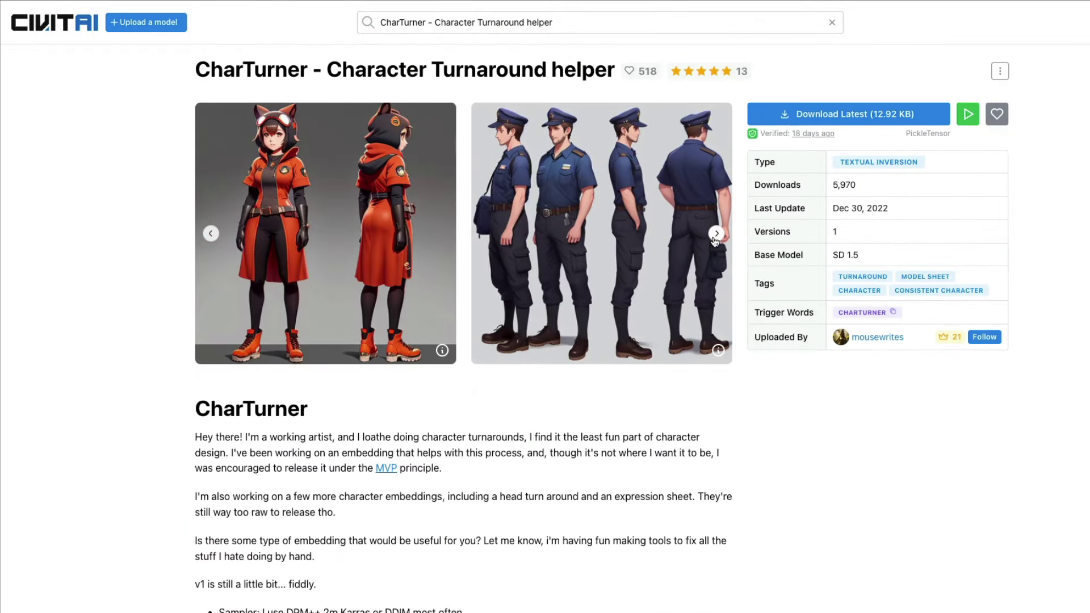
click(716, 233)
click(716, 233)
click(716, 233)
click(716, 233)
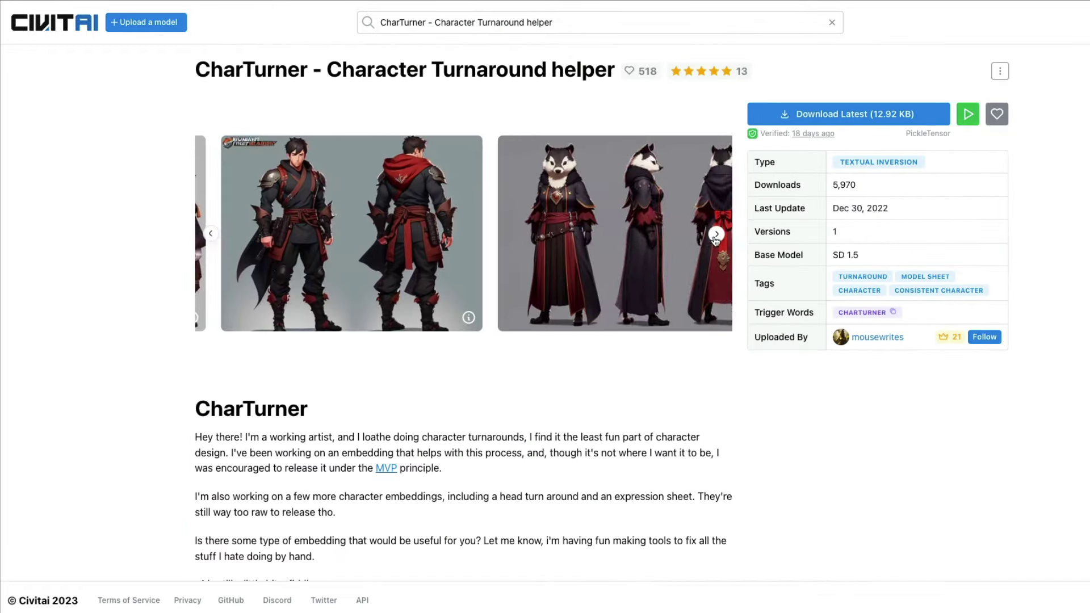
click(716, 233)
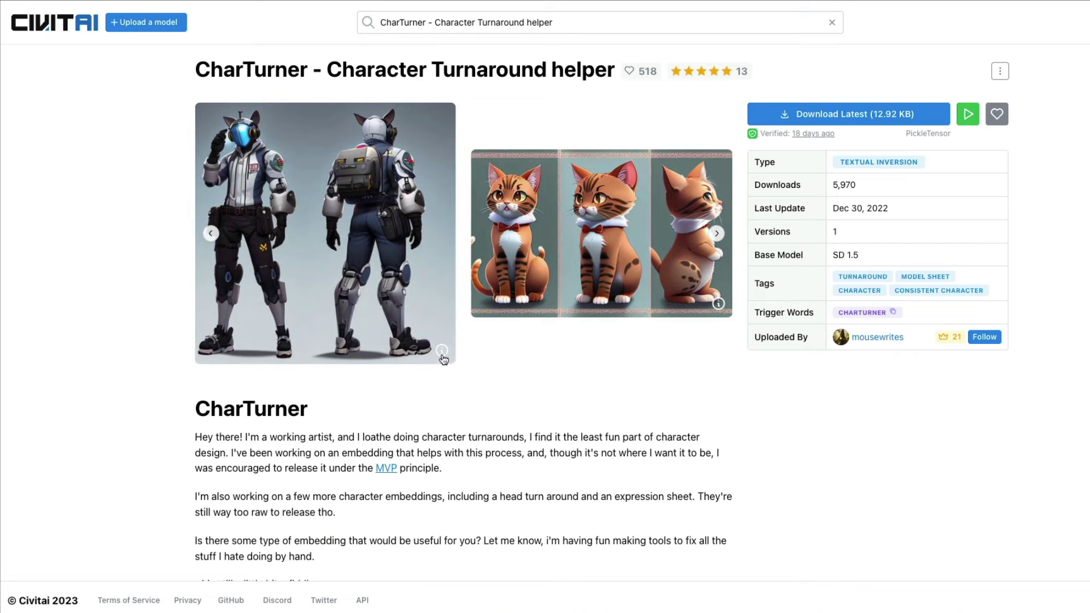
View the generation data of the robot paper boy preview image, and check the embedding's base model.
click(442, 352)
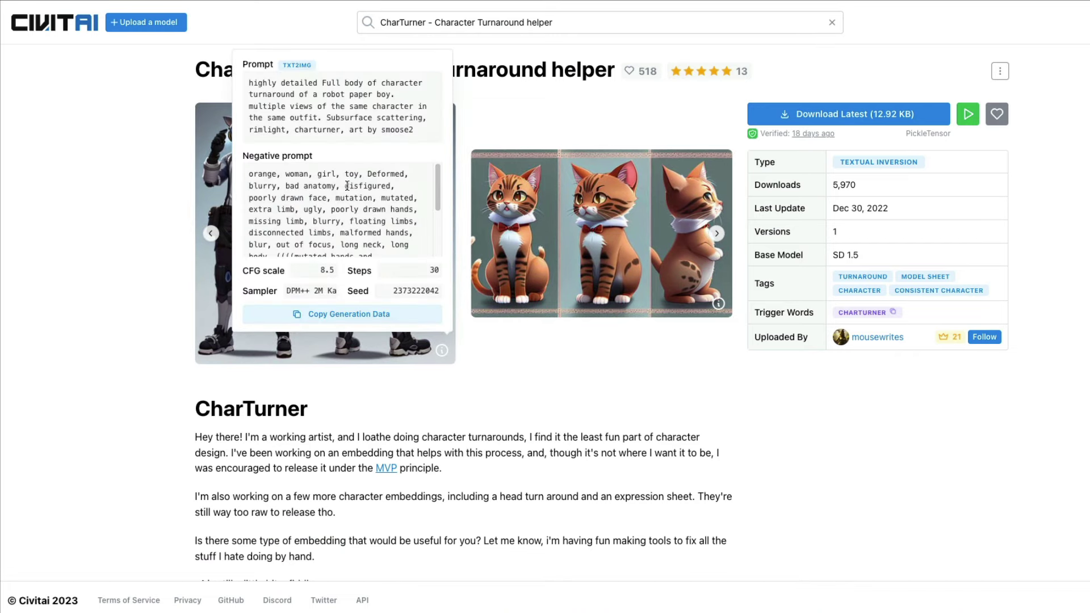
click(614, 474)
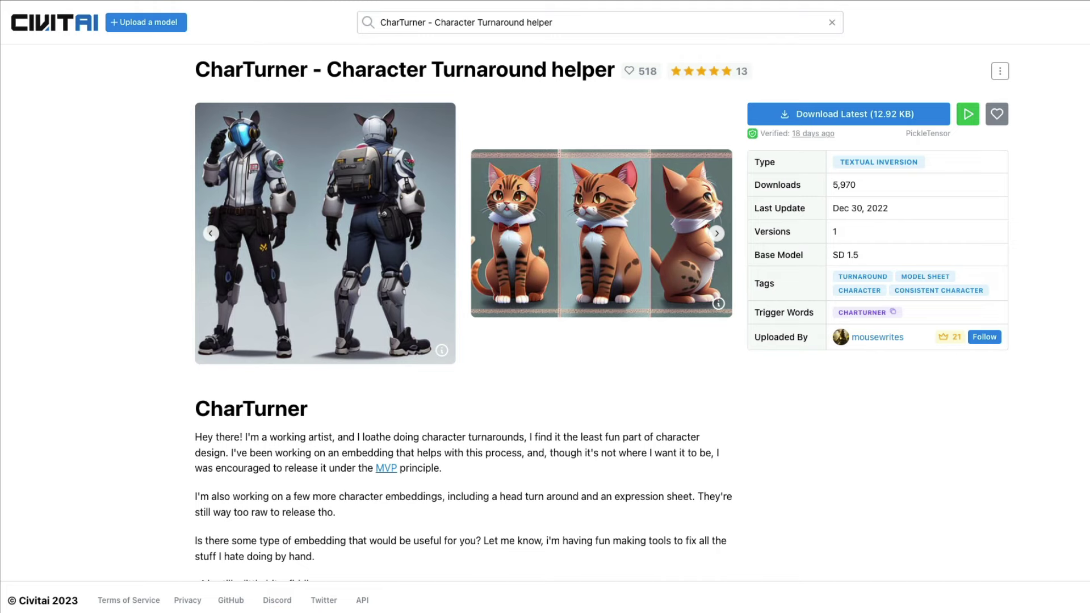
triple_click(843, 255)
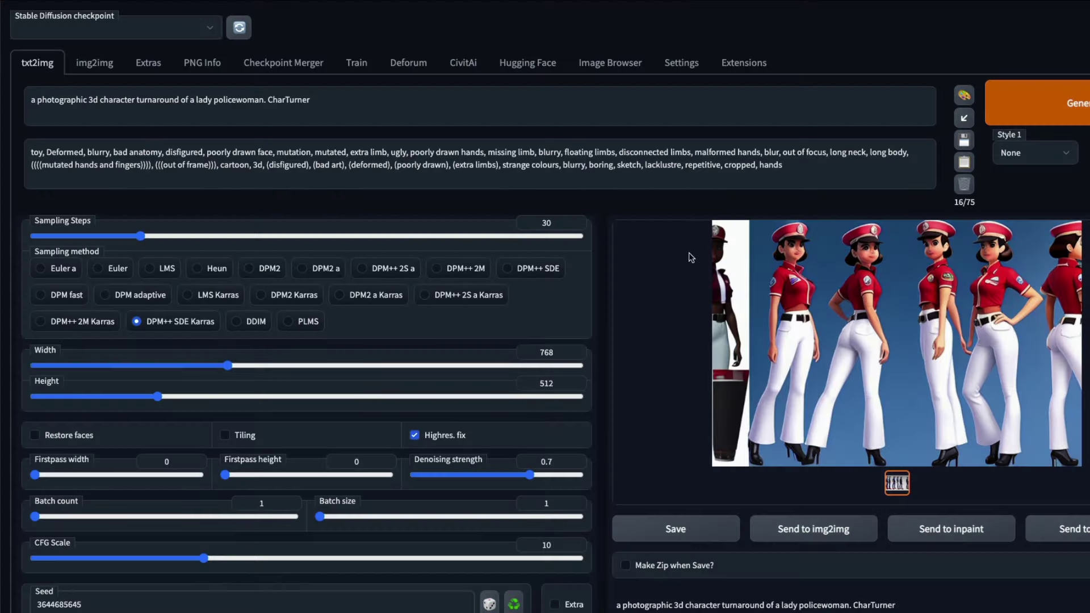
View the generated policewoman turnaround image enlarged in the Stable Diffusion web UI.
click(911, 358)
click(911, 356)
click(877, 307)
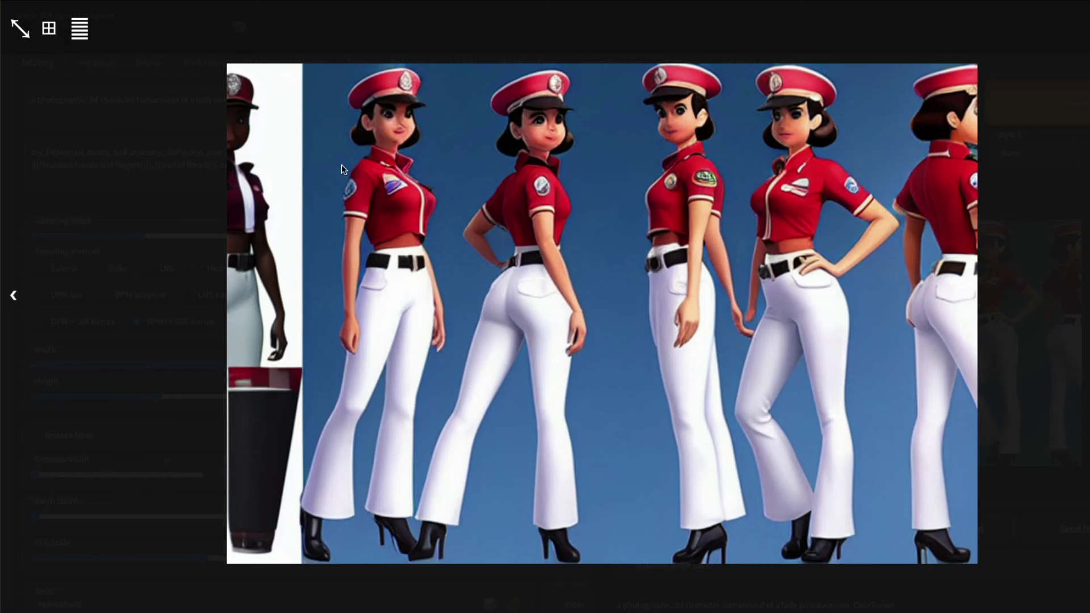
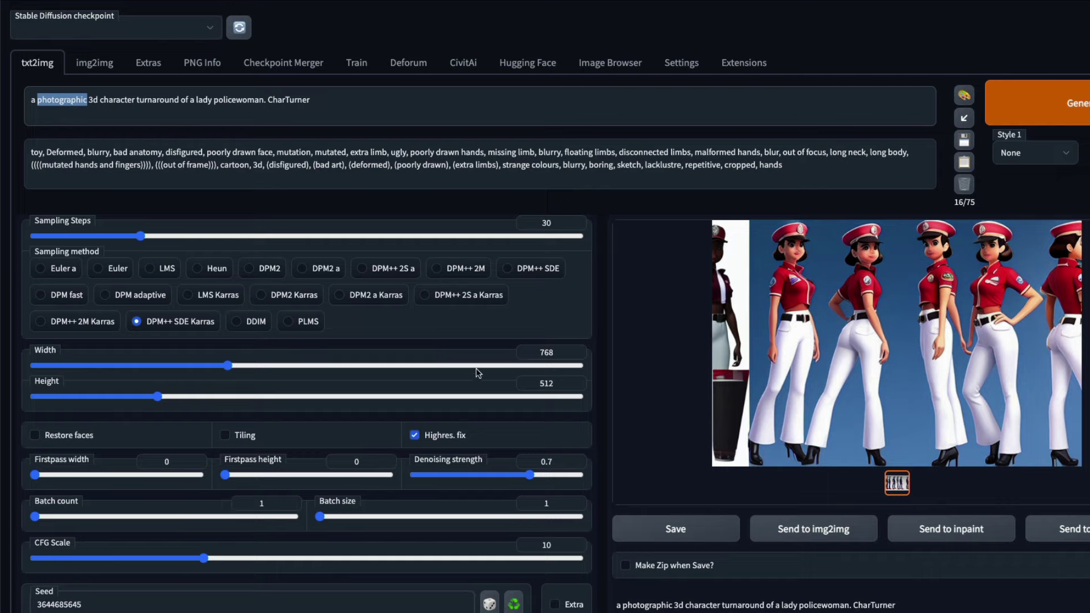
Turn off Highres. fix, and change the style word after "photographic" in the prompt to "drawn cartoon".
click(415, 436)
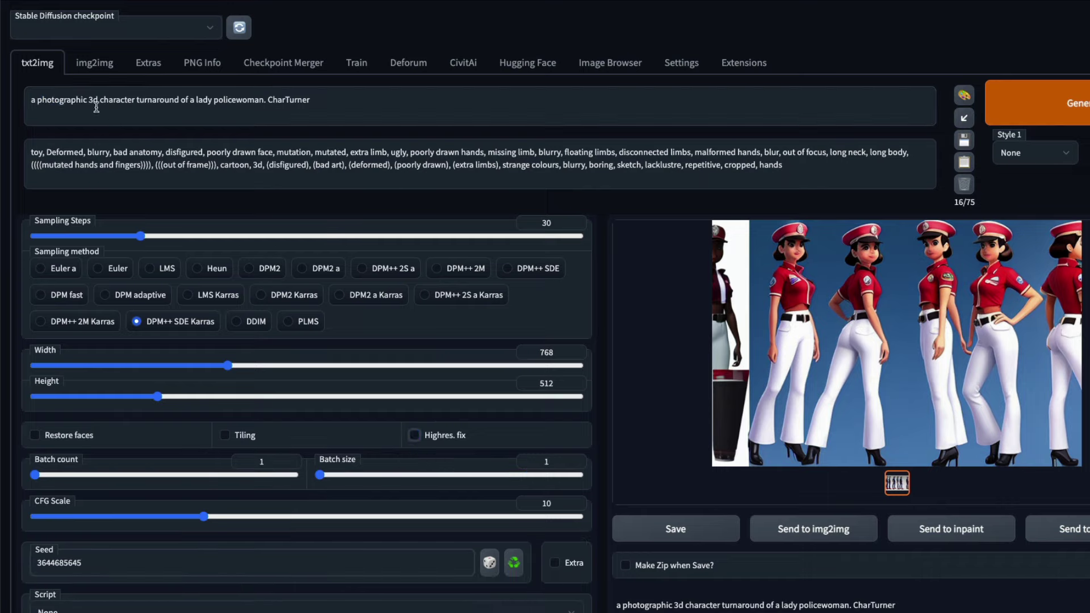
click(127, 101)
double_click(93, 103)
text(cartoon)
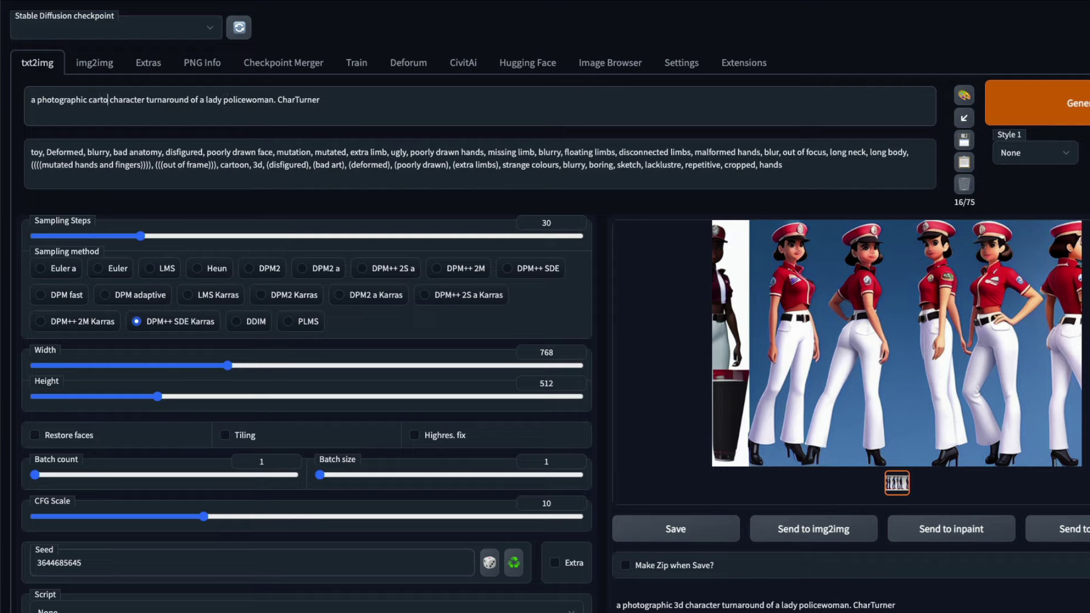
key(BackSpace)
key(BackSpace)
key(BackSpace)
key(BackSpace)
key(BackSpace)
key(BackSpace)
text(drawn cartoon)
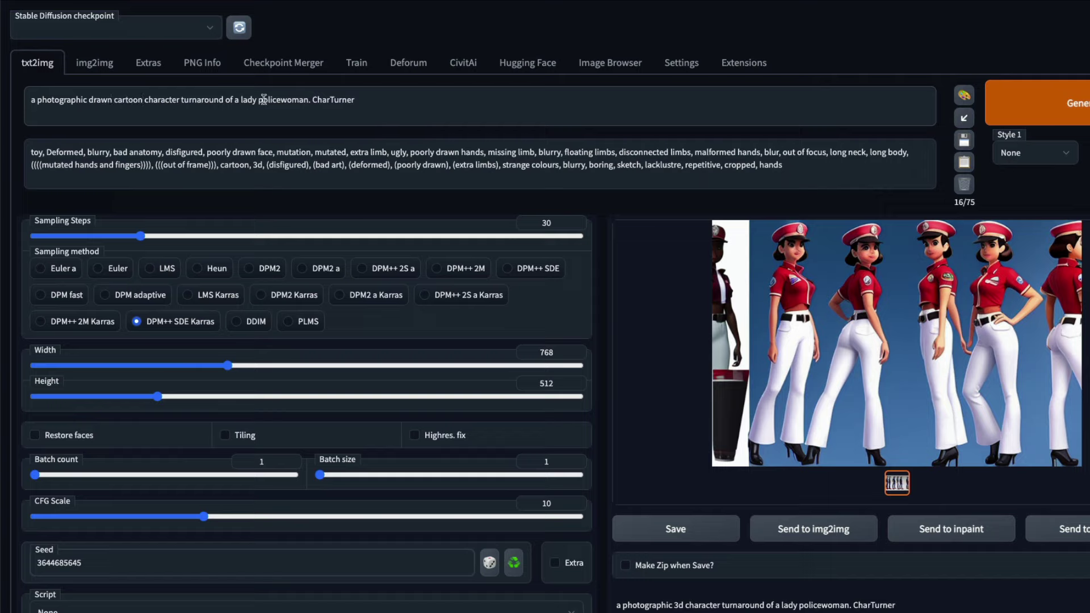
Generate the turnaround with "bird" as the character in the prompt, and view the result enlarged.
drag(243, 100, 308, 99)
key(BackSpace)
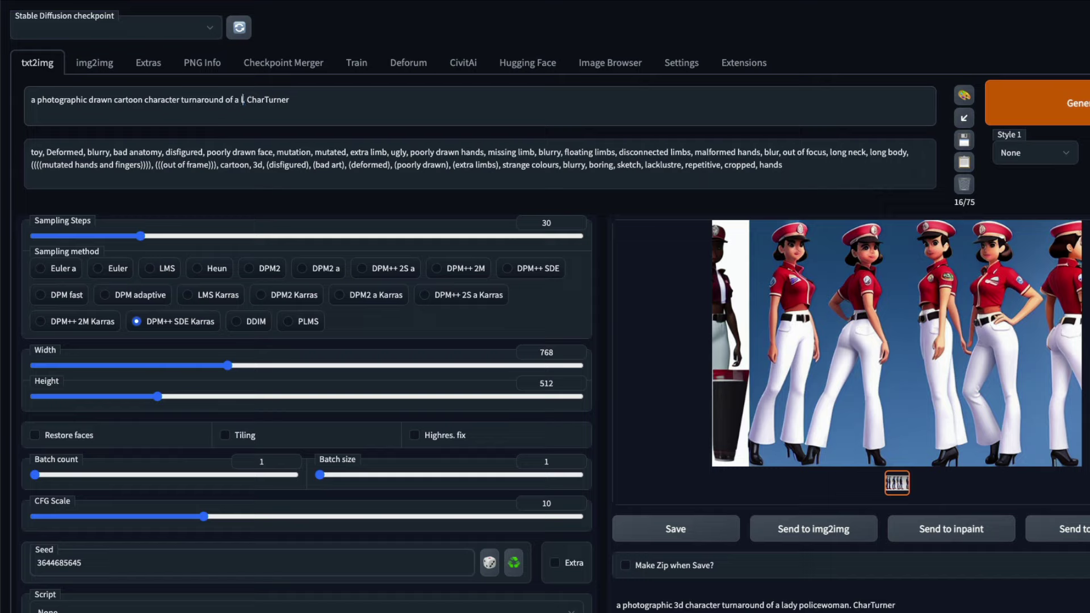
text(bird)
click(1057, 107)
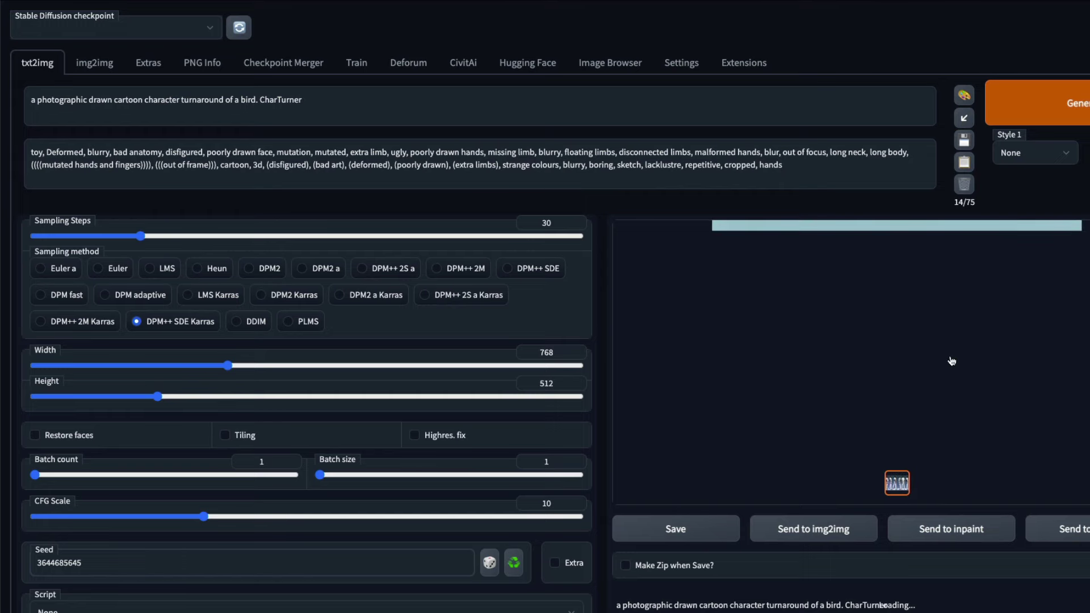
click(925, 337)
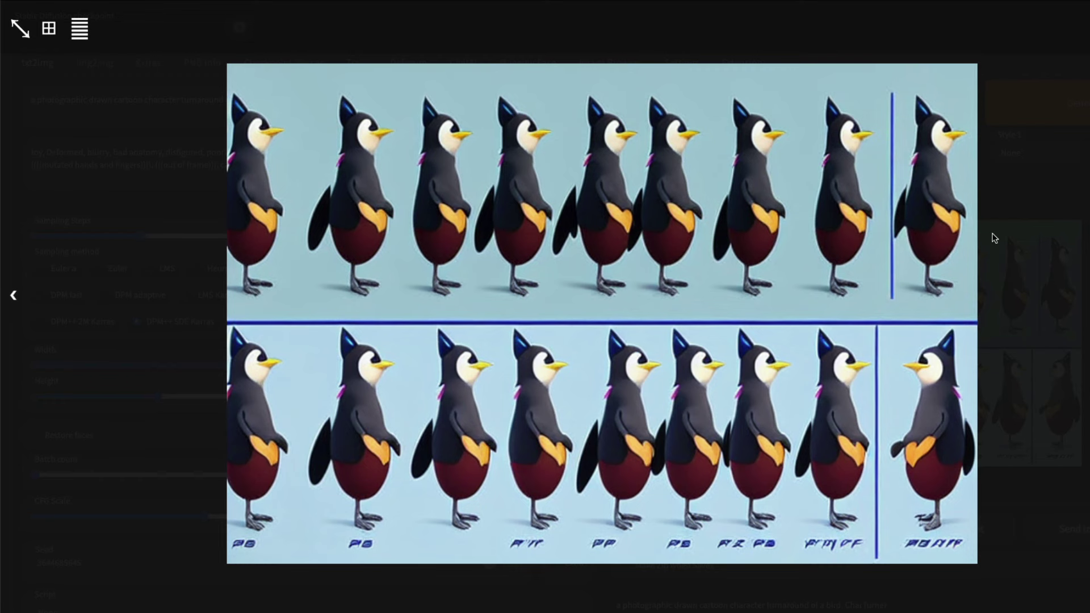
click(725, 71)
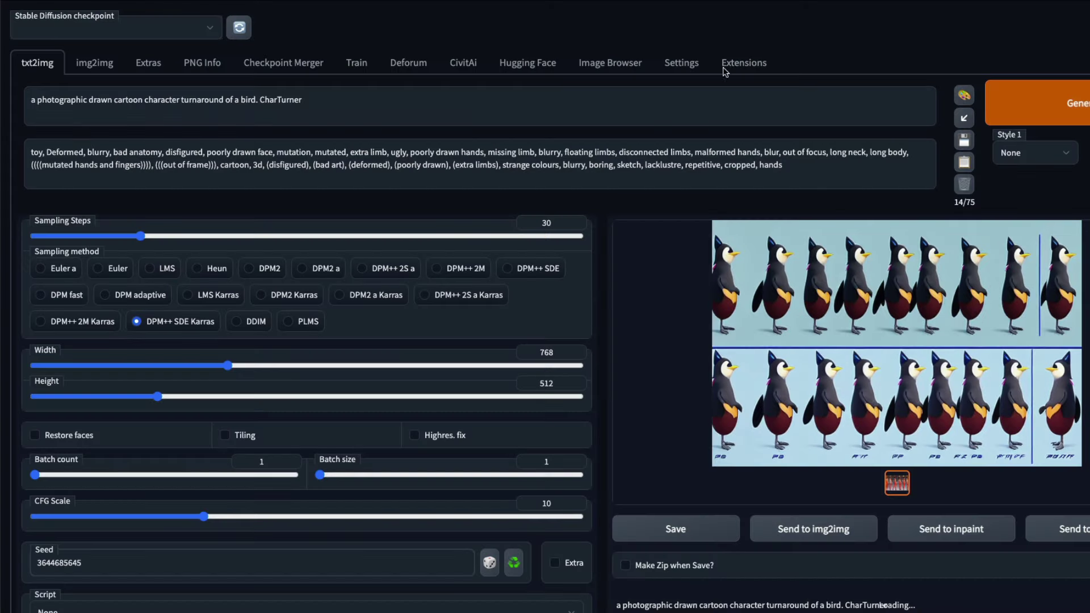
Generate the turnaround with "warrior" as the character in the prompt, and view the result enlarged.
double_click(249, 100)
key(BackSpace)
key(BackSpace)
key(BackSpace)
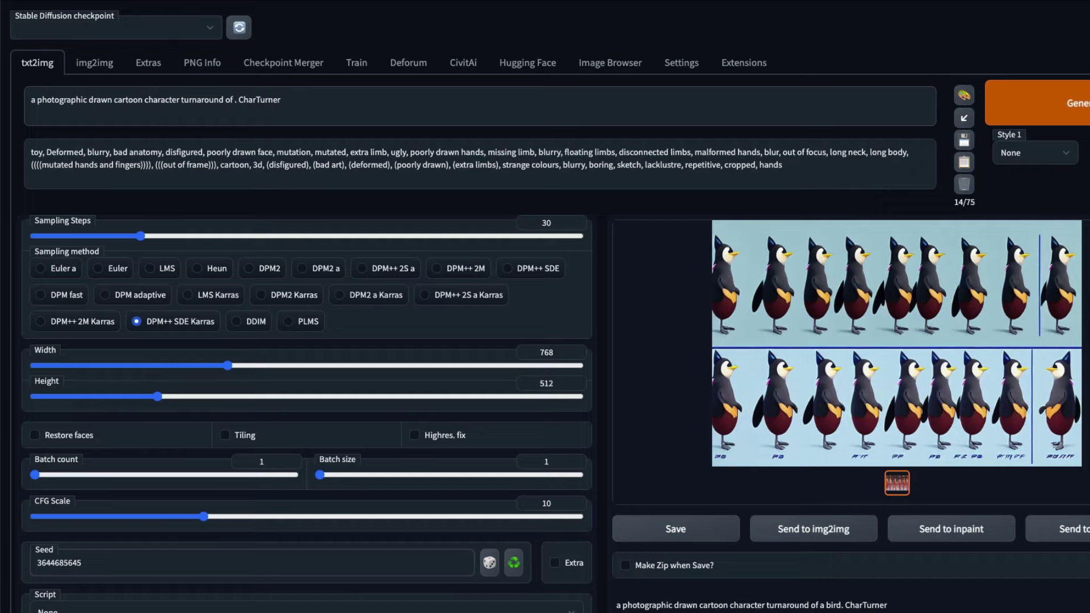
text(warrior)
click(1022, 101)
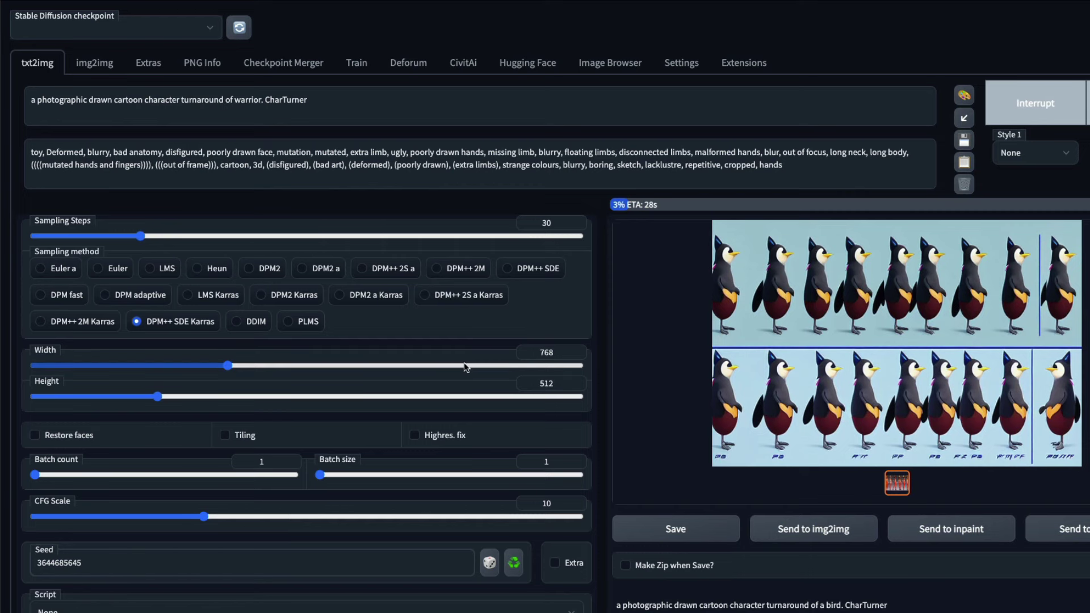
scroll(134, 504, down, 3)
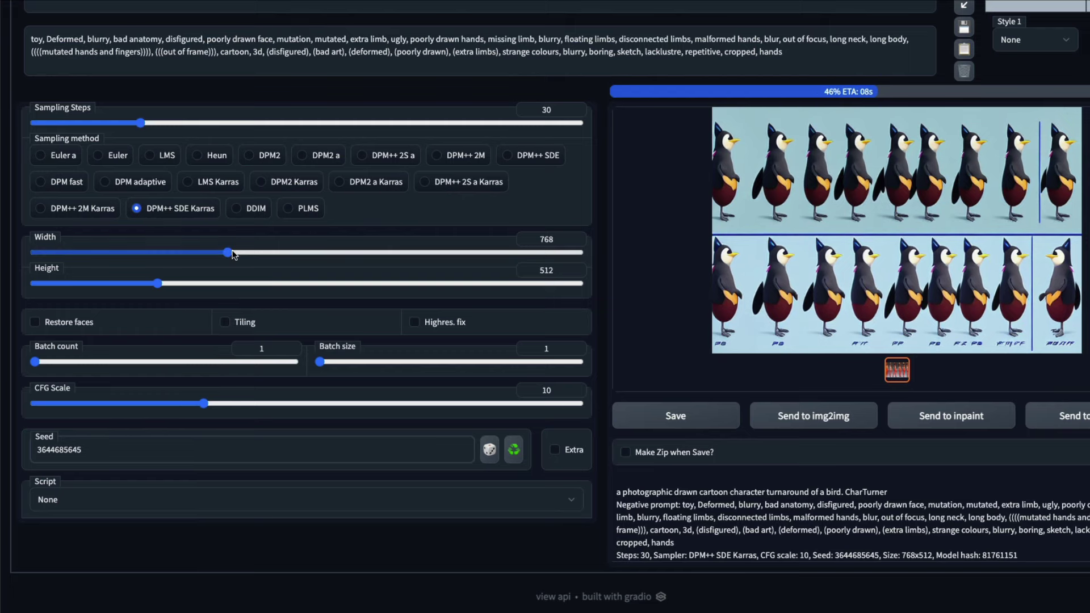
scroll(233, 255, up, 2)
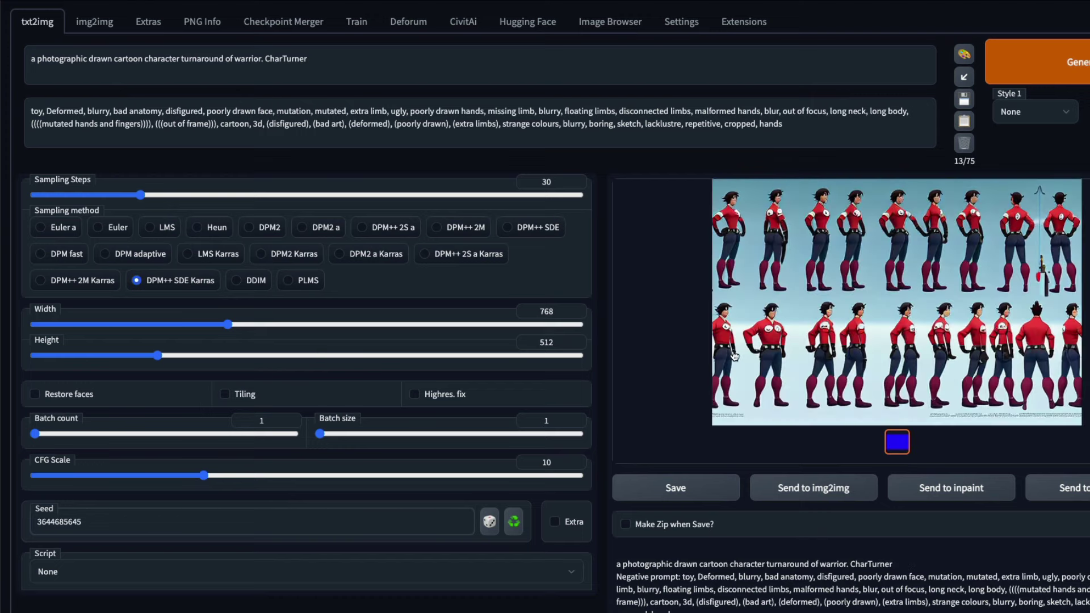
click(921, 332)
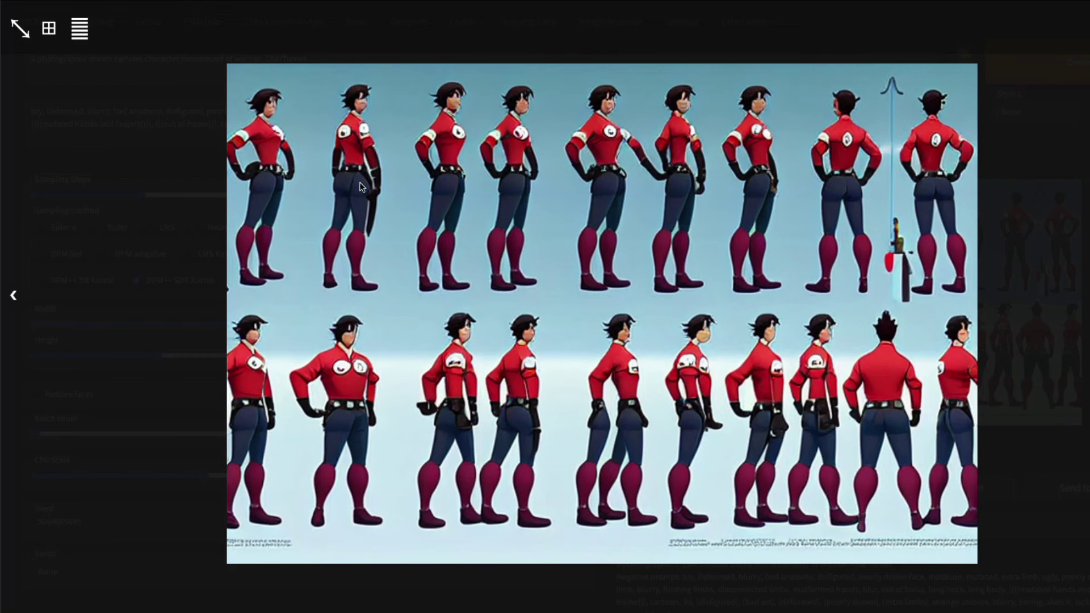
click(990, 405)
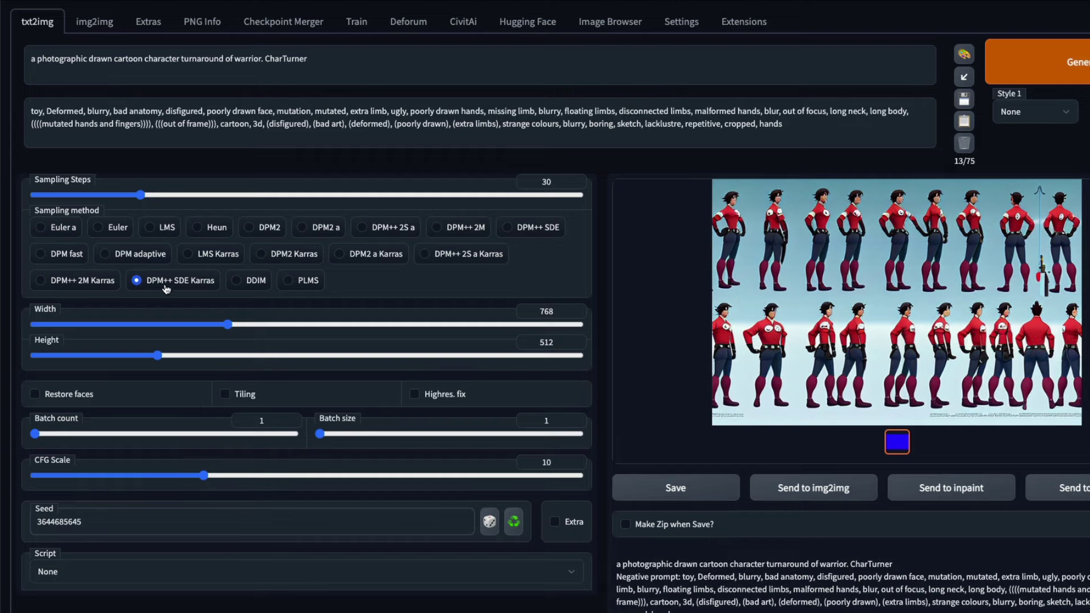
Regenerate the warrior turnaround with the DDIM sampling method, and view the result enlarged.
click(236, 281)
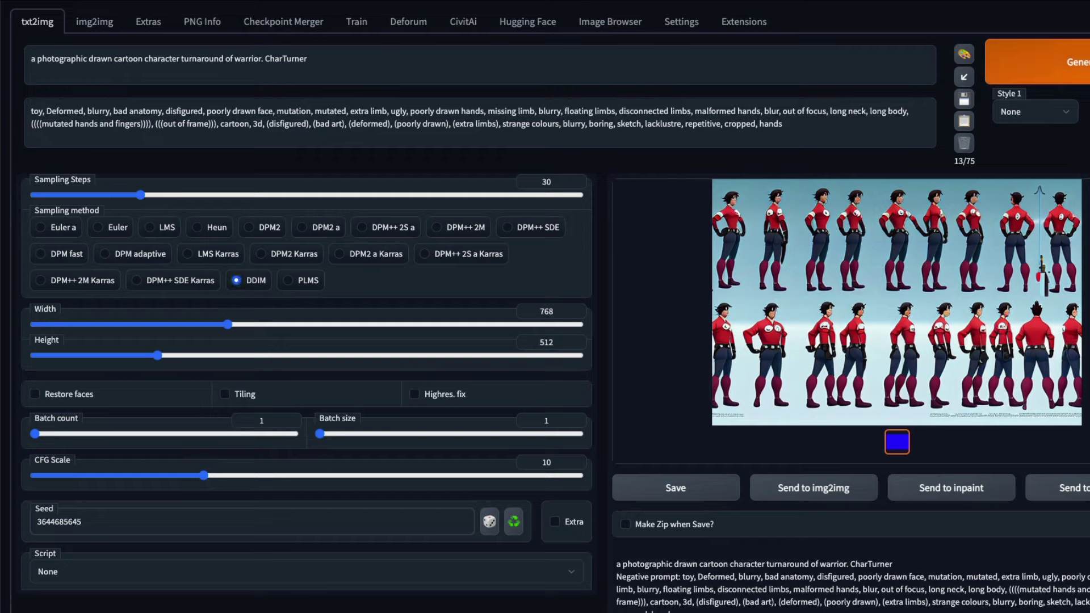
click(1067, 61)
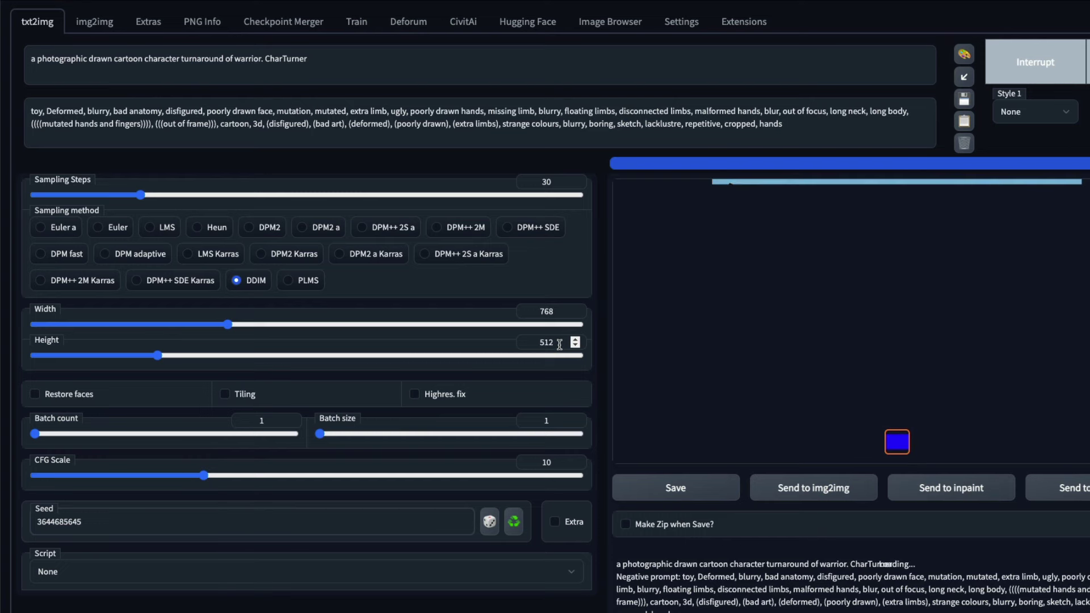
click(906, 298)
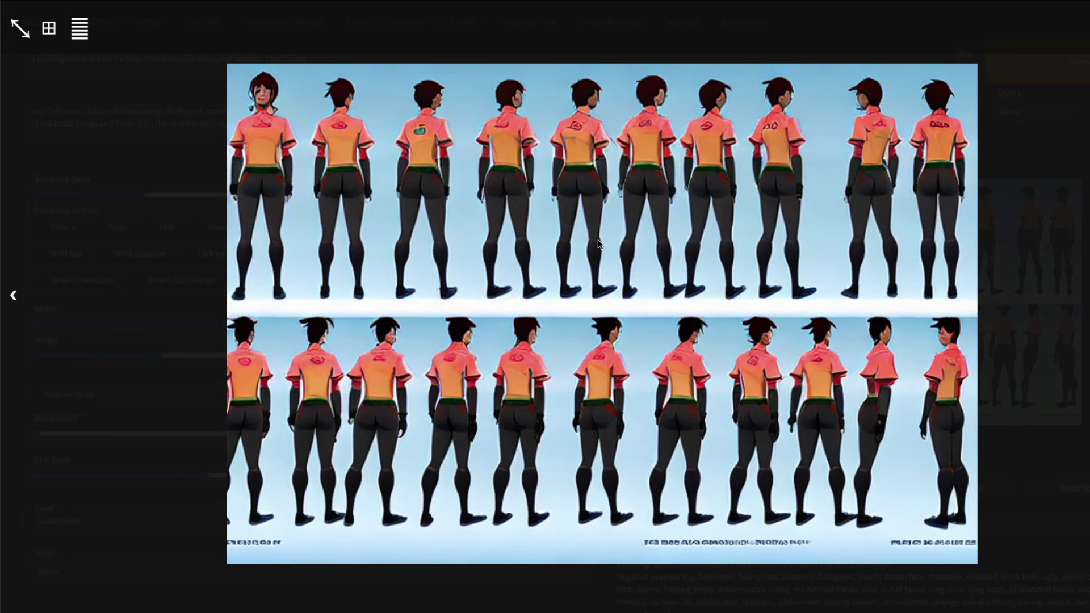
click(1068, 145)
scroll(188, 122, up, 1)
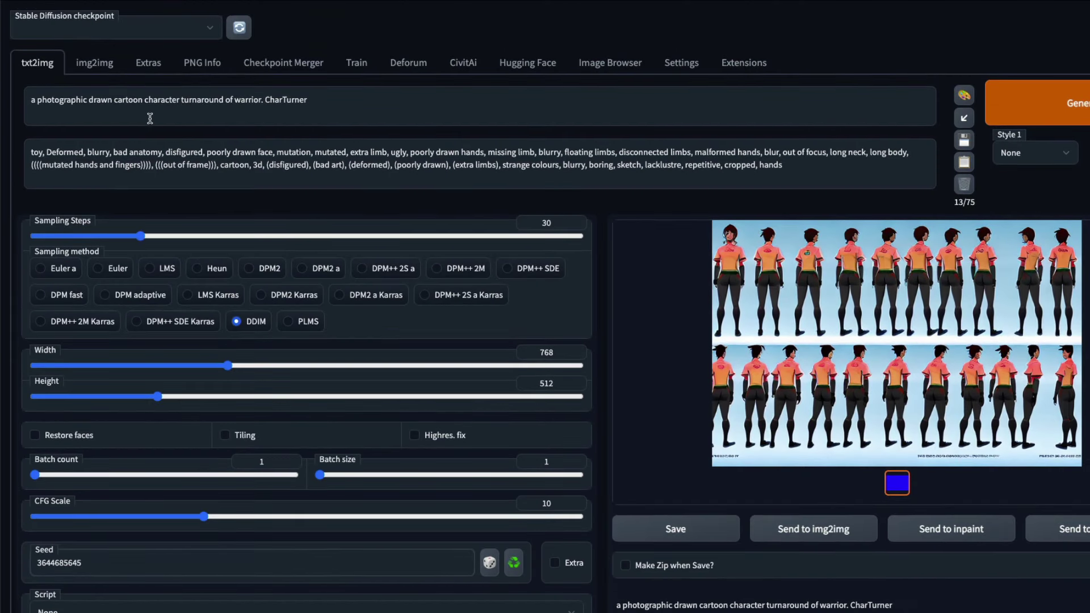
Edit the prompt to read "a photographic 3d character turnaround of viking warrier , full body. CharTurner".
double_click(104, 100)
text(3d)
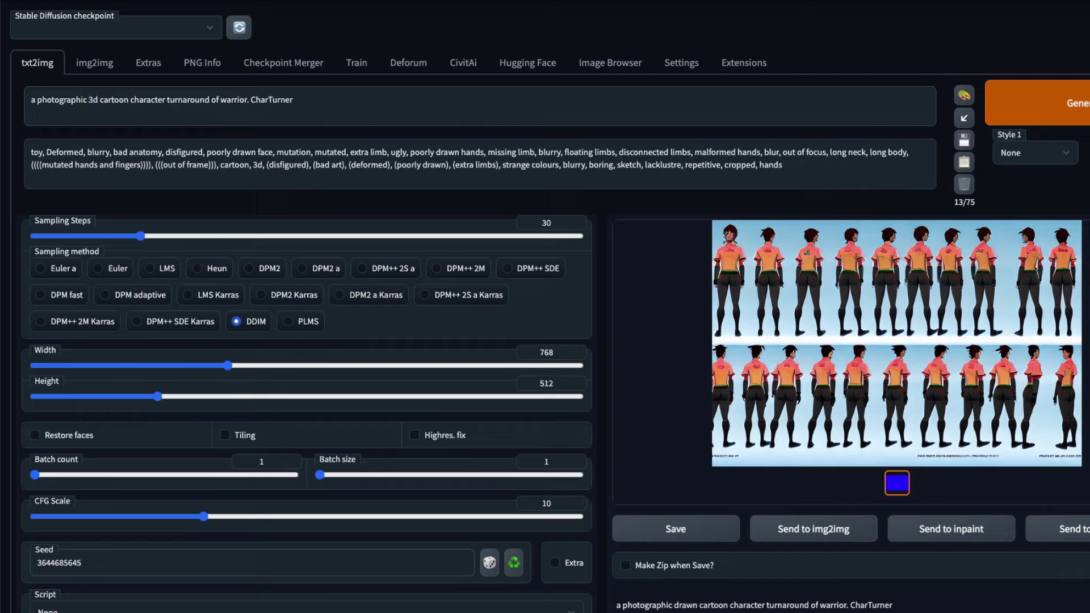
double_click(114, 100)
key(BackSpace)
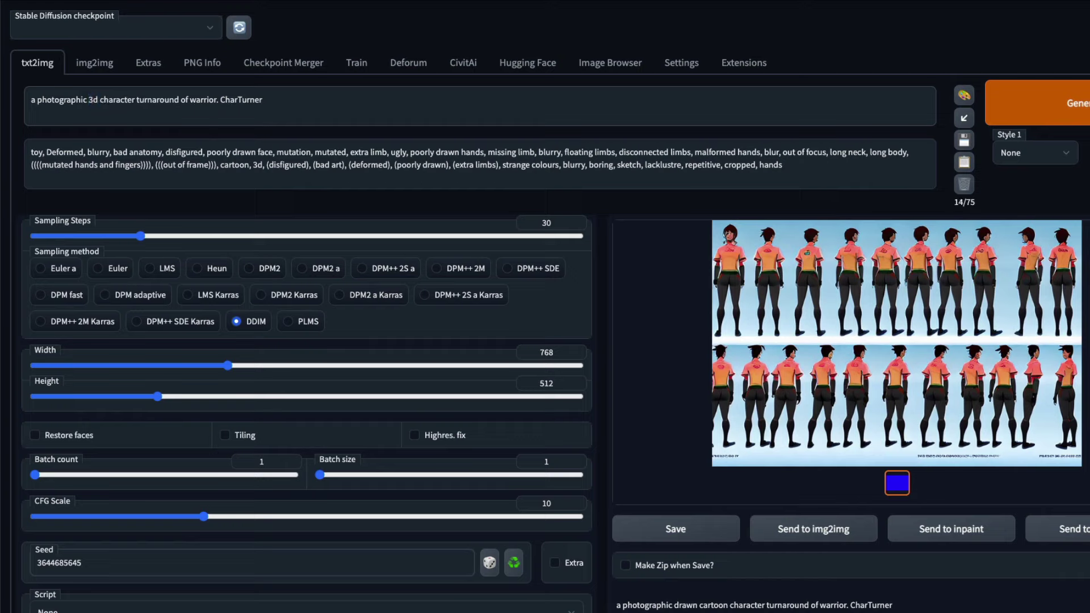
double_click(202, 101)
text(viking warrier full body)
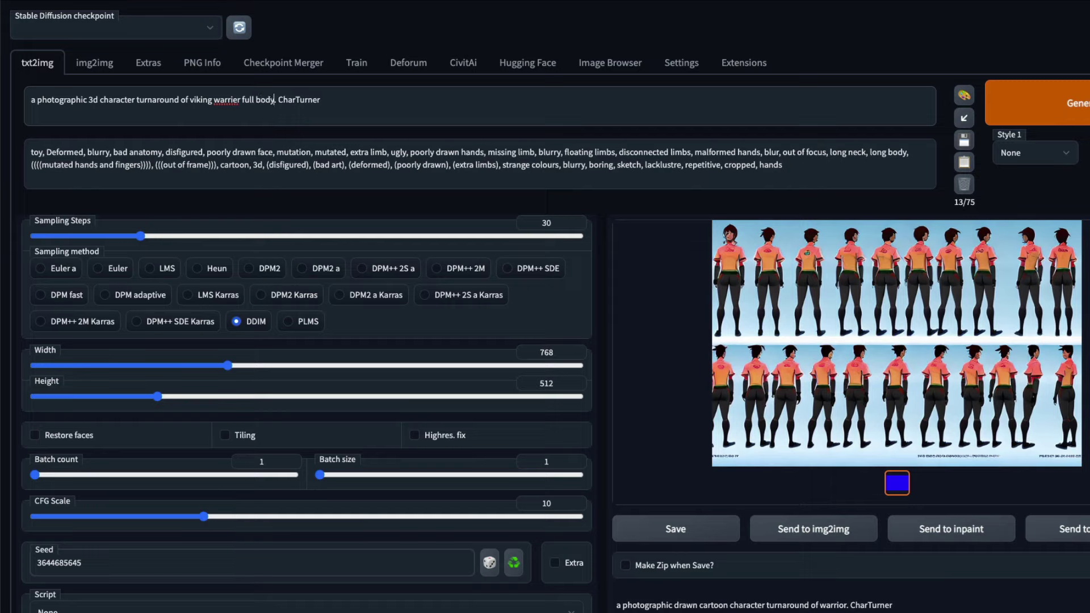
click(243, 100)
text(,)
Generate the 3d viking turnaround from the edited prompt, and view the result enlarged.
key(ctrl+Return)
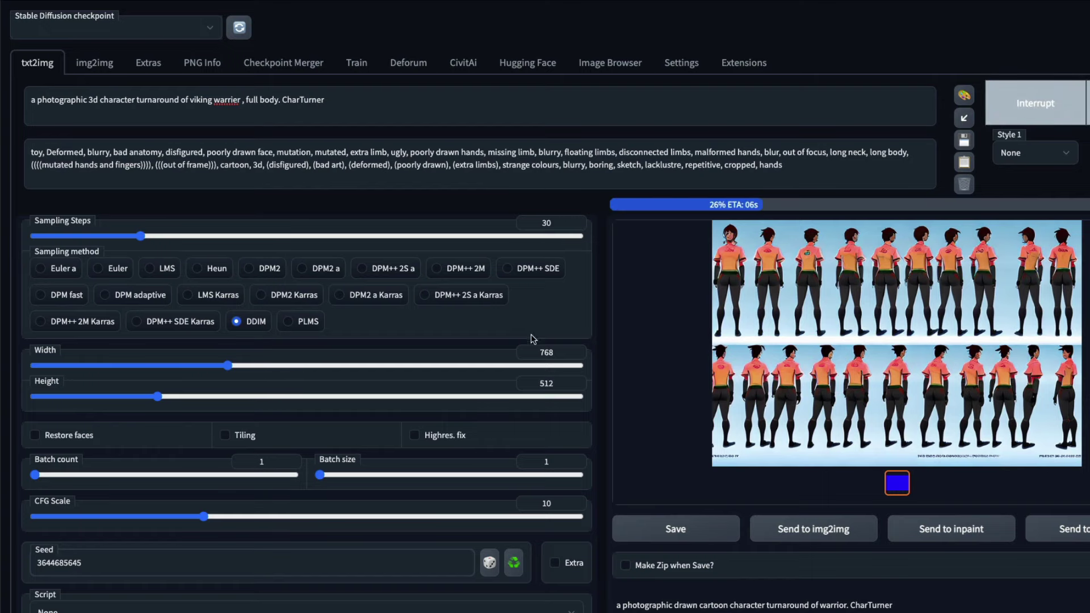
scroll(554, 362, down, 2)
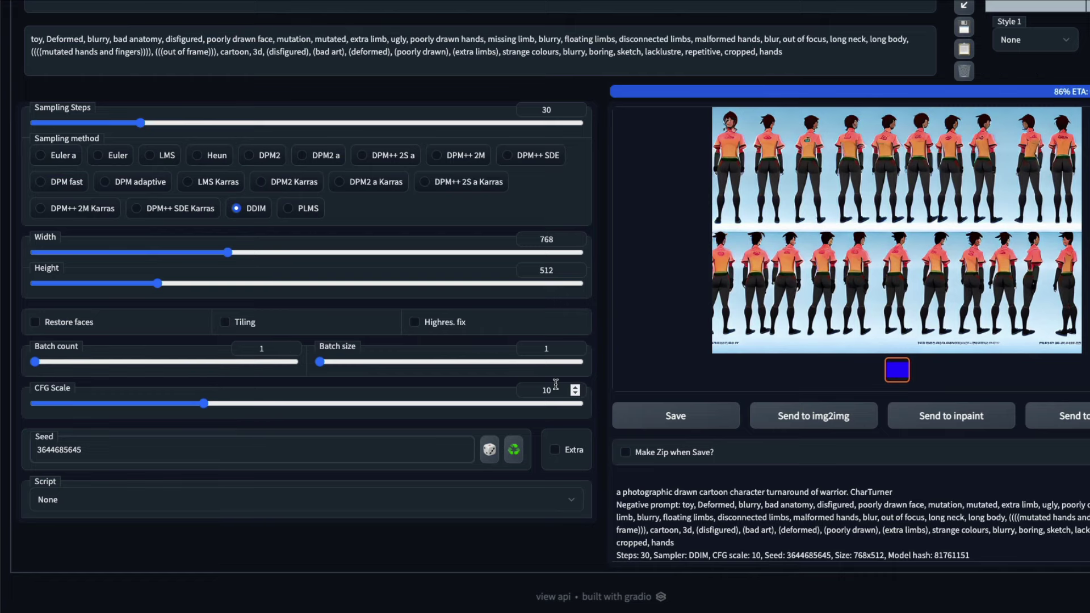
scroll(556, 385, up, 2)
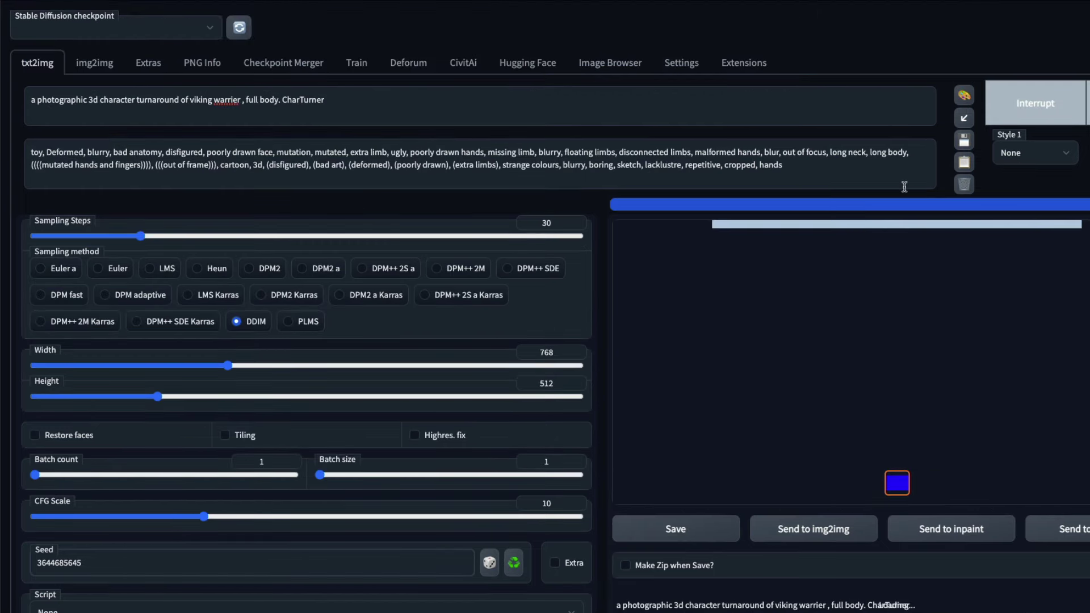
click(947, 322)
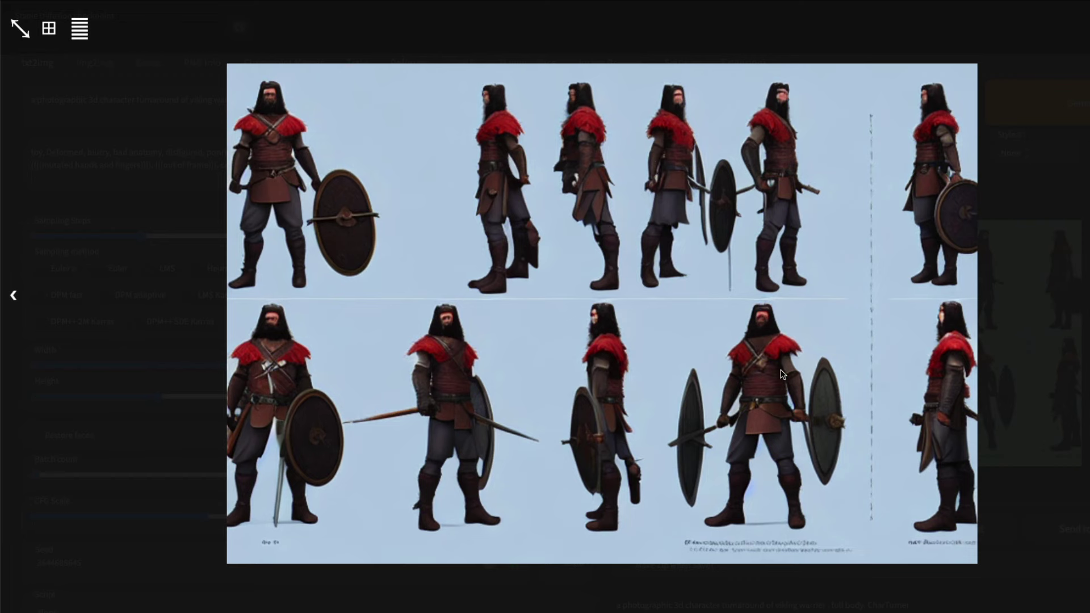
click(1052, 379)
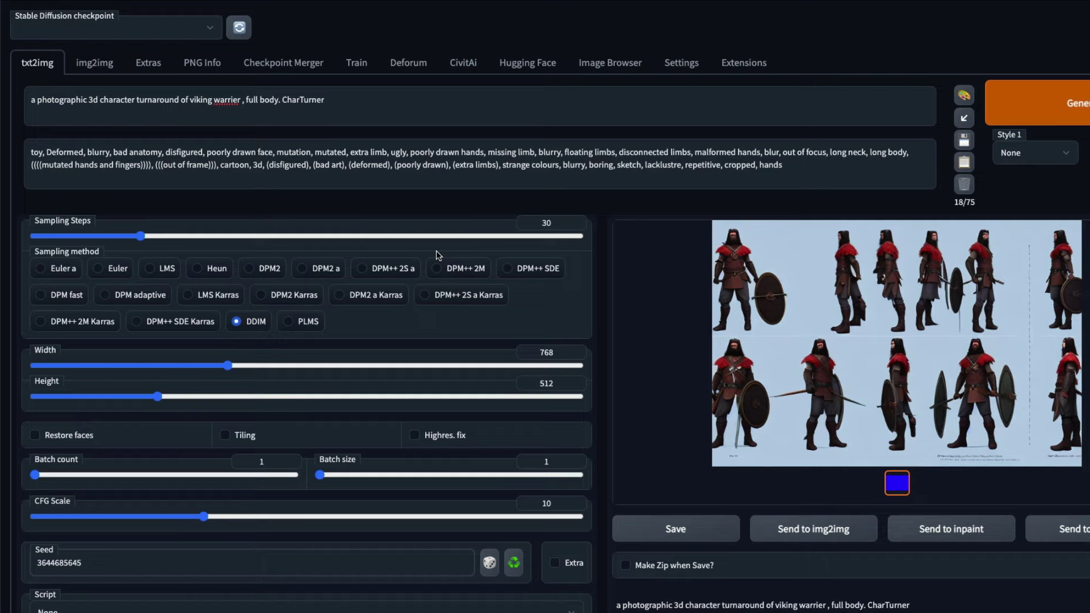
Regenerate the viking turnaround with the DPM++ SDE Karras sampling method, and correct the misspelled word in the prompt to "warrior".
click(184, 325)
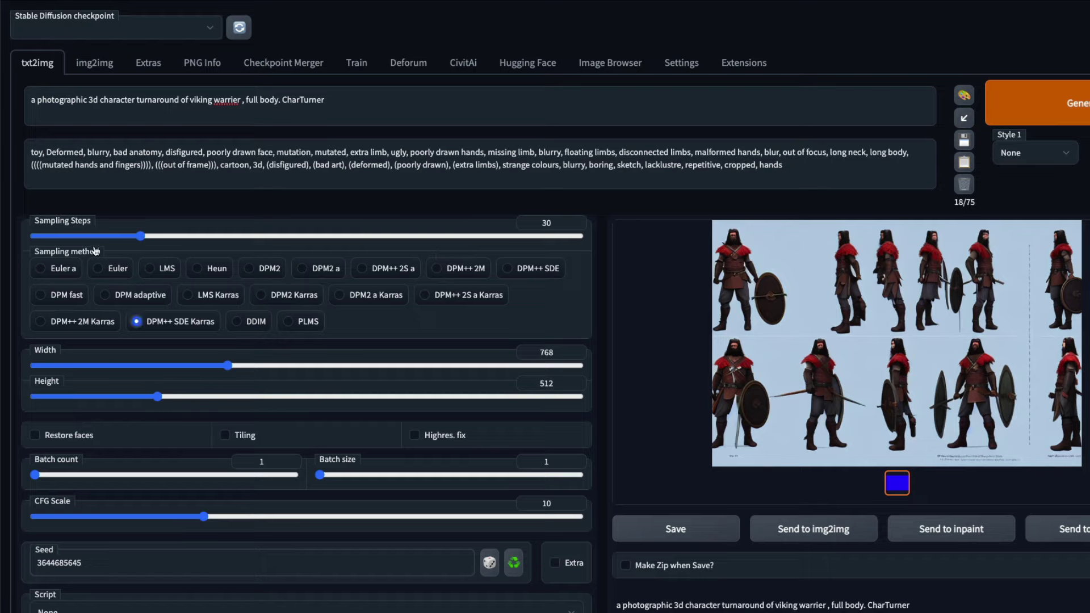
click(1084, 100)
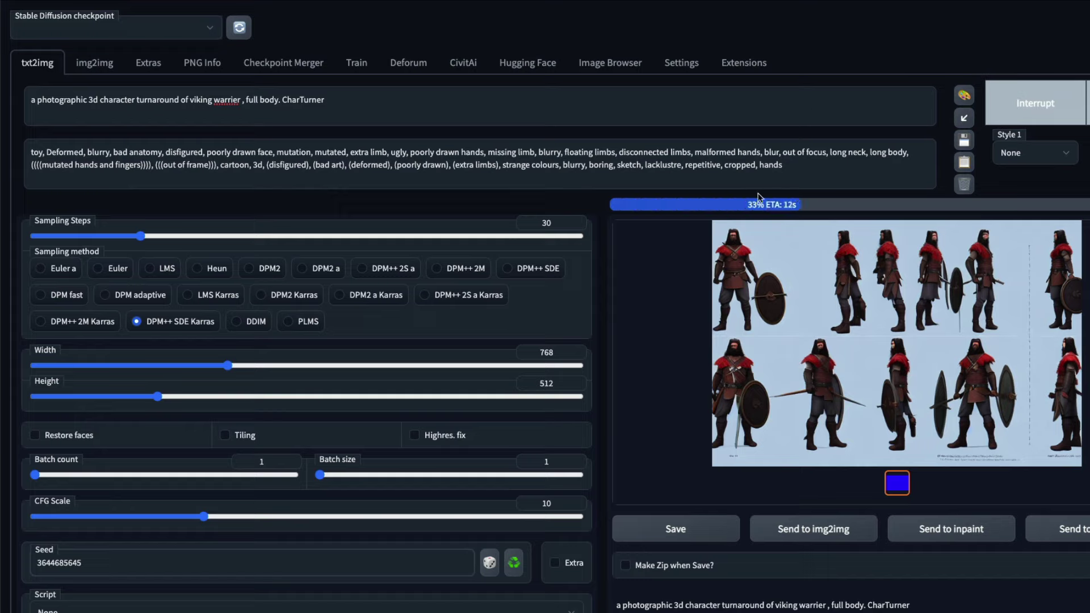
right_click(230, 104)
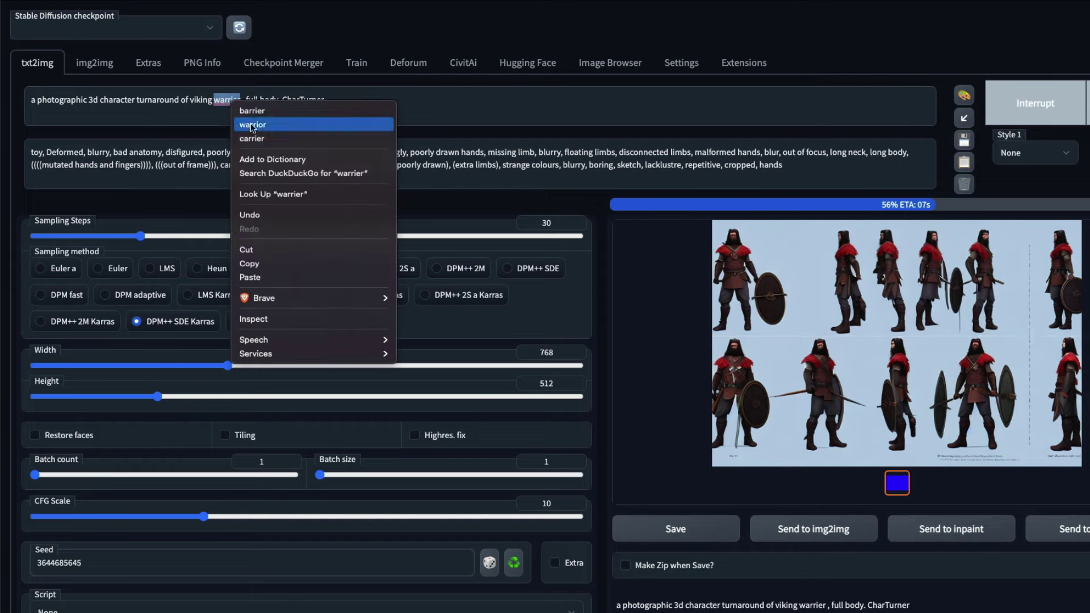
click(321, 124)
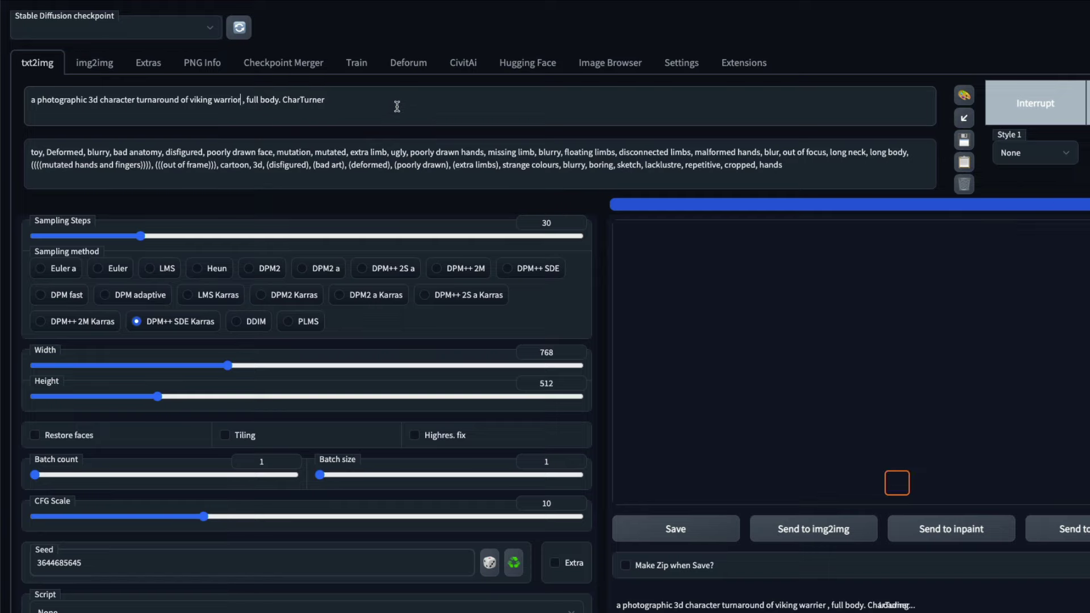
View the viking turnaround generated with DPM++ SDE Karras enlarged.
click(900, 333)
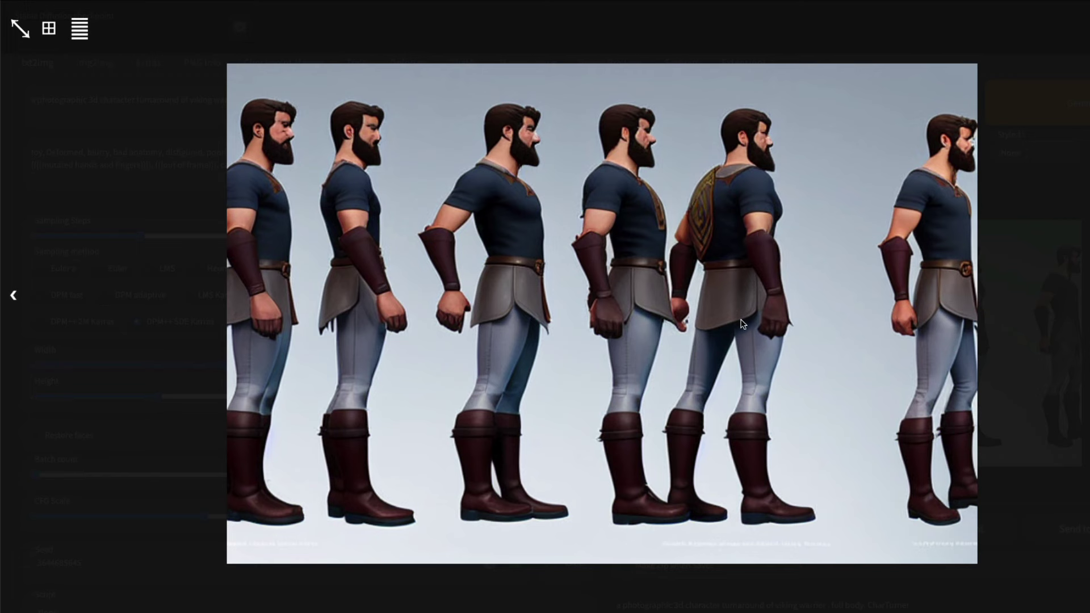
click(1034, 144)
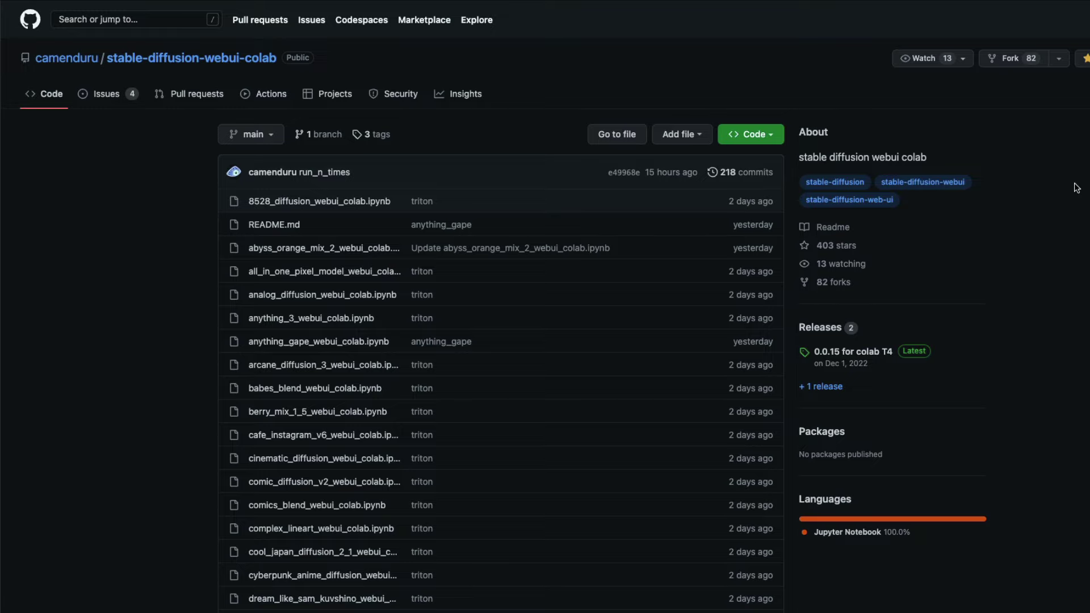
Look through the notebook files in the stable-diffusion-webui-colab repository on GitHub.
scroll(1032, 216, down, 20)
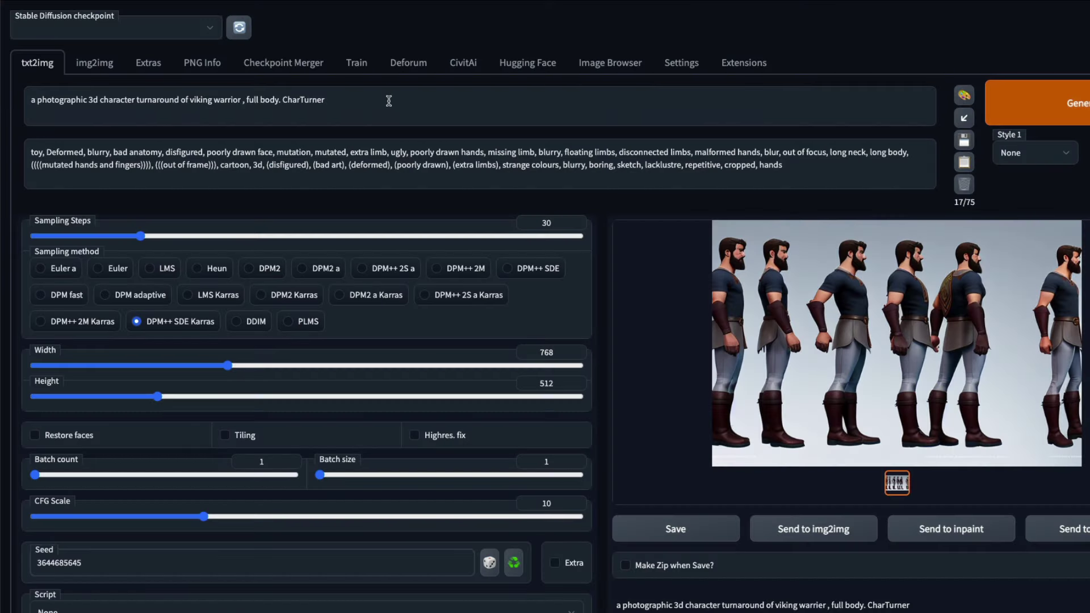
Select the whole positive prompt text in the Stable Diffusion web UI.
drag(320, 99, 8, 86)
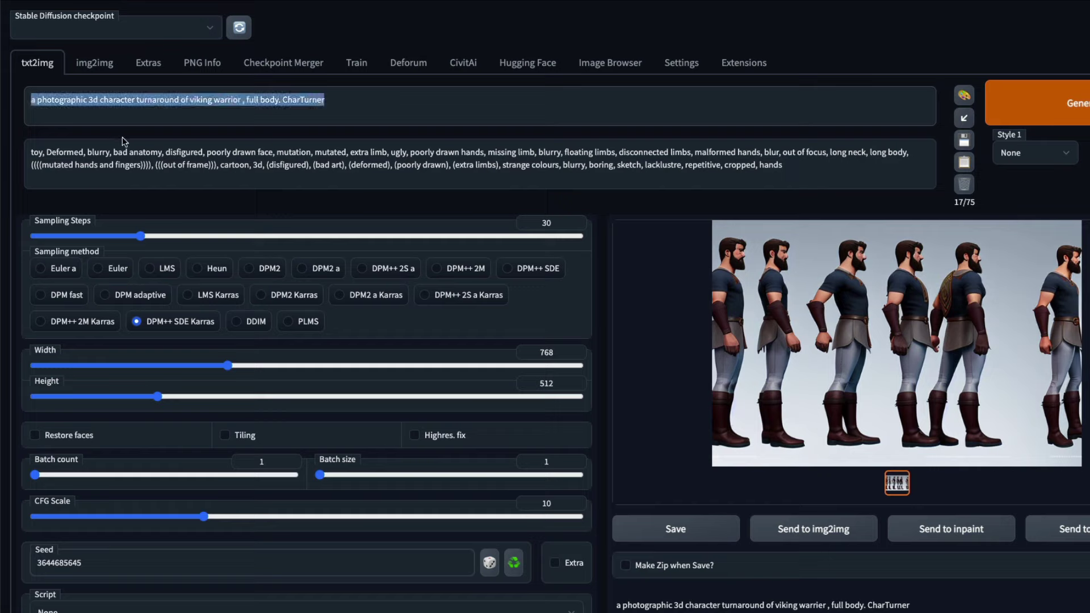